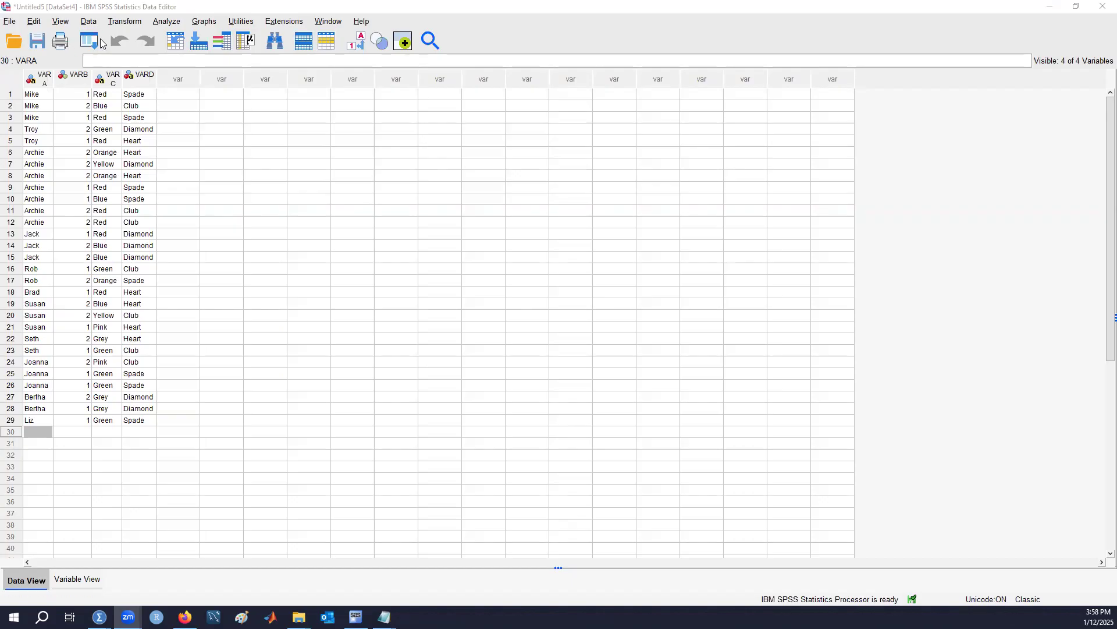
# Identify duplicate cases matching on VARA and VARB, with the last case in each group as primary.
pyautogui.click(92, 22)
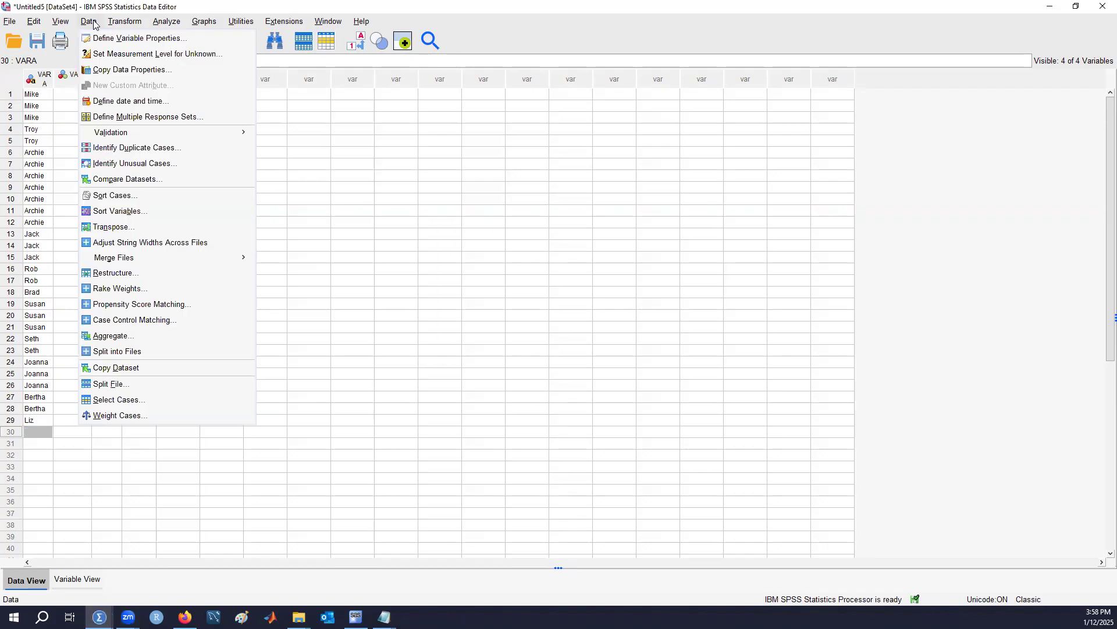
pyautogui.click(199, 148)
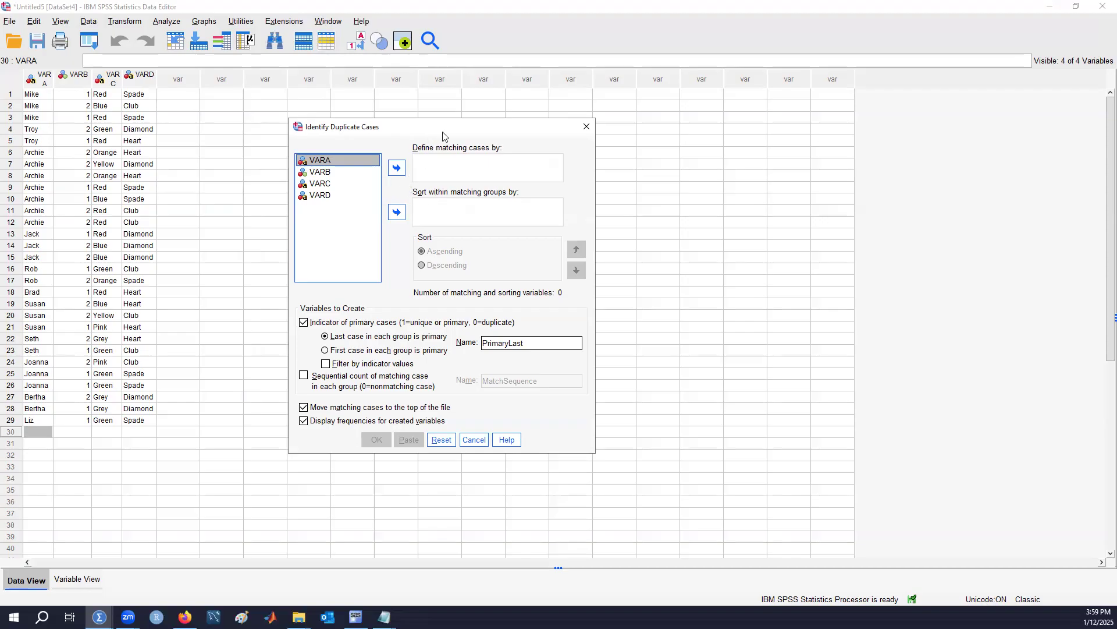
pyautogui.click(396, 171)
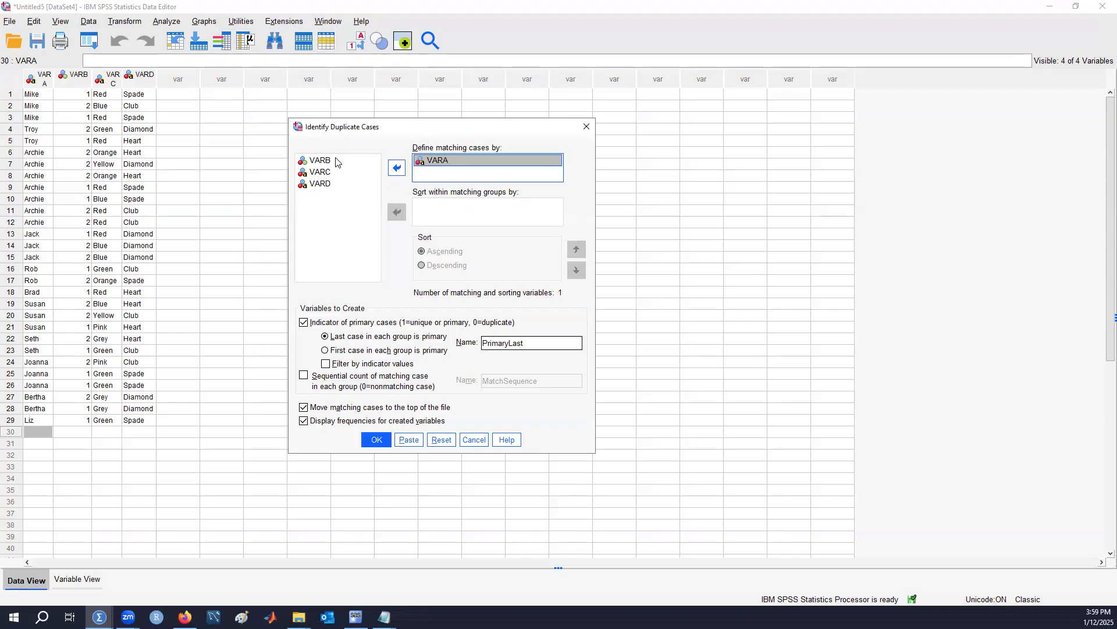
pyautogui.click(398, 170)
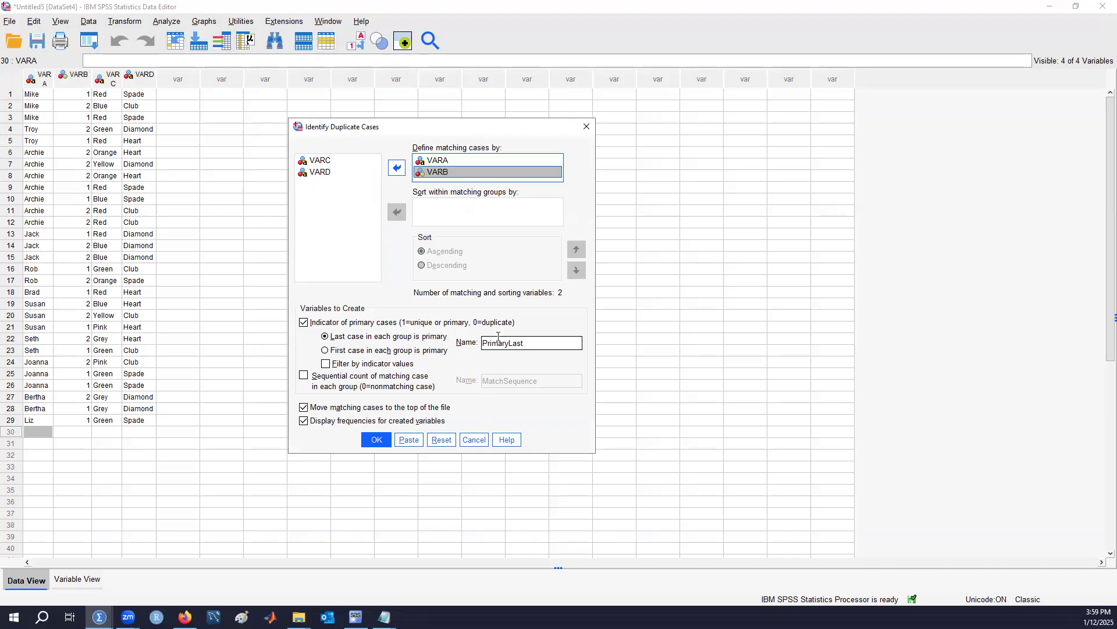
pyautogui.click(377, 442)
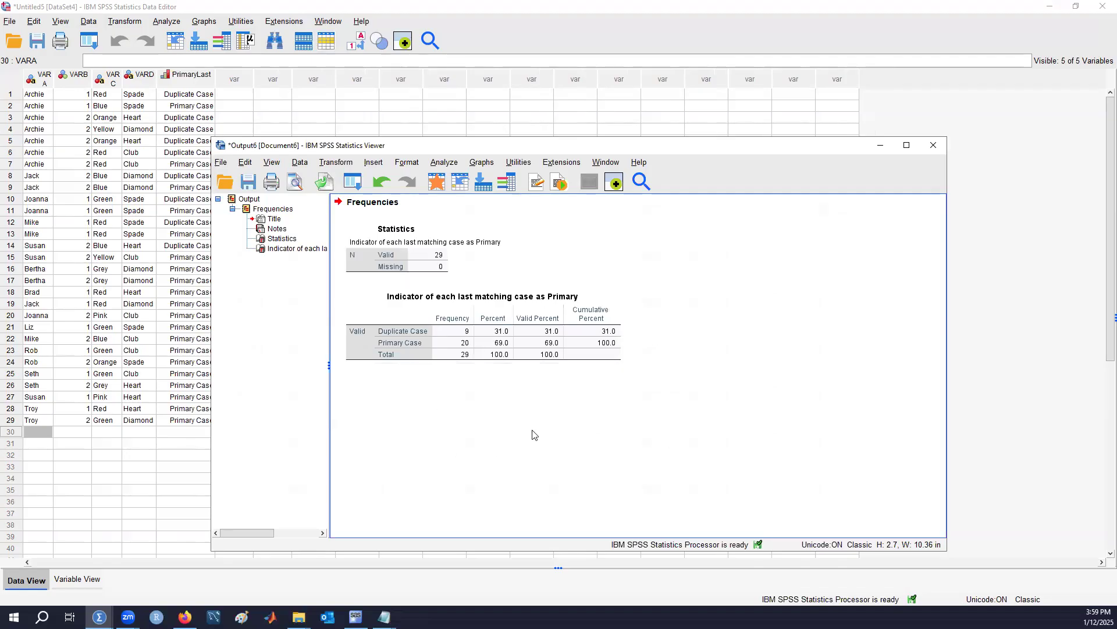
# Put the frequency output away and compare the values and PrimaryLast flags of the first two cases.
pyautogui.click(445, 348)
pyautogui.click(880, 145)
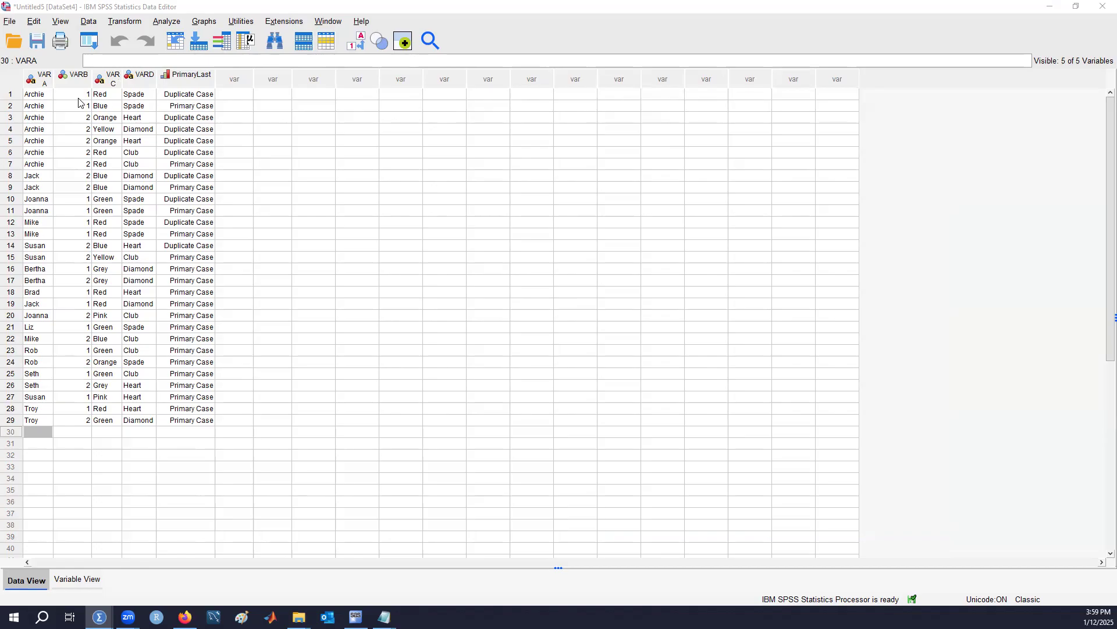
pyautogui.moveTo(42, 106); pyautogui.dragTo(204, 106)
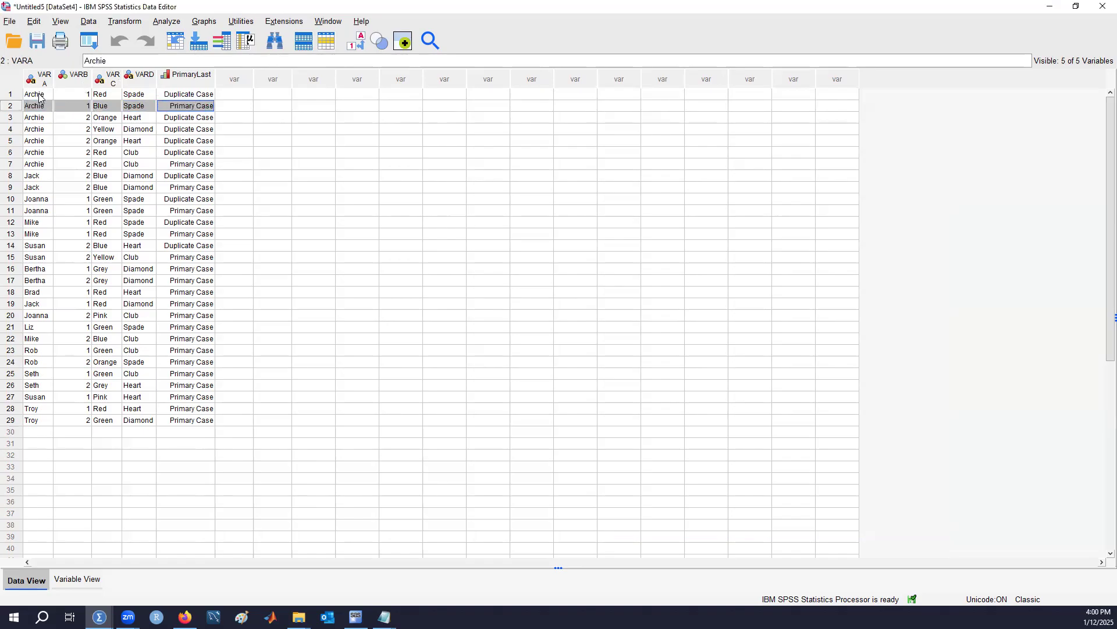
pyautogui.moveTo(34, 95); pyautogui.dragTo(56, 98)
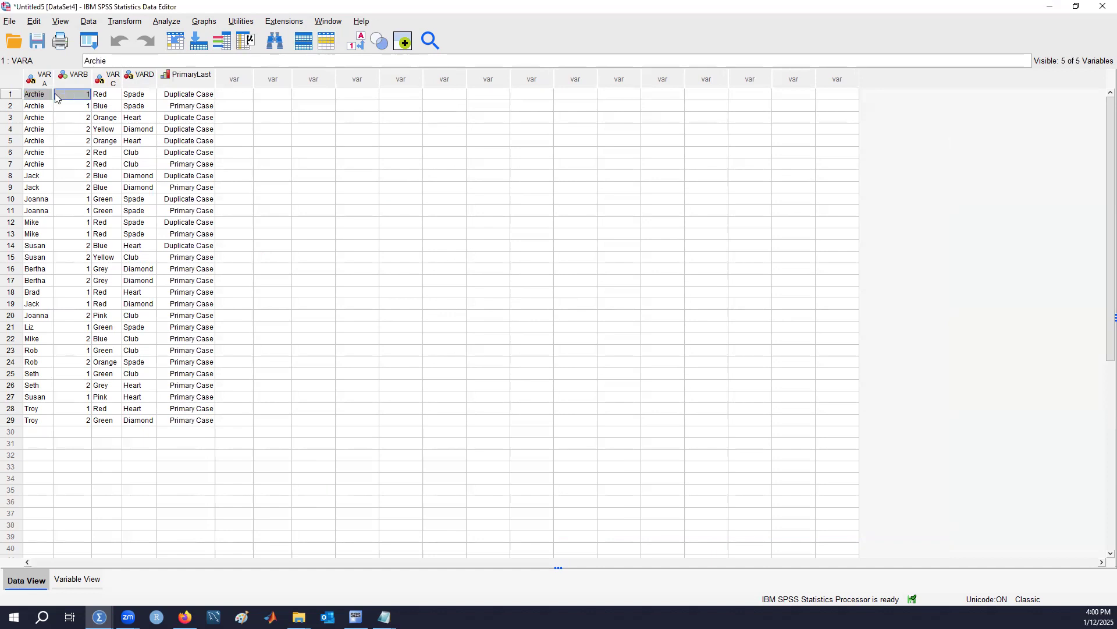
pyautogui.click(209, 97)
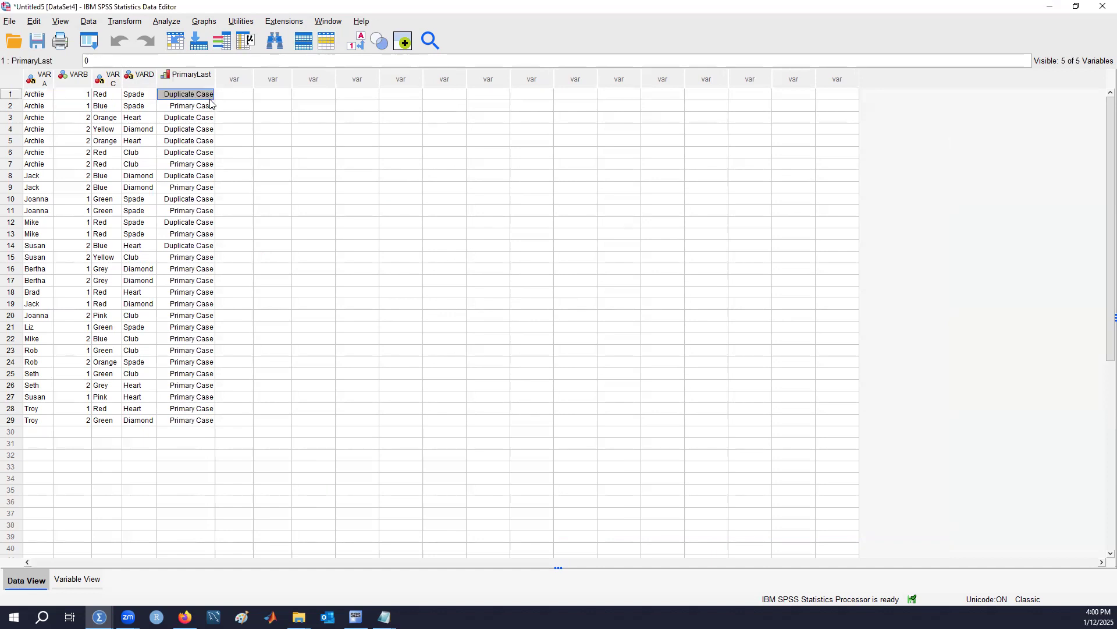
pyautogui.click(31, 96)
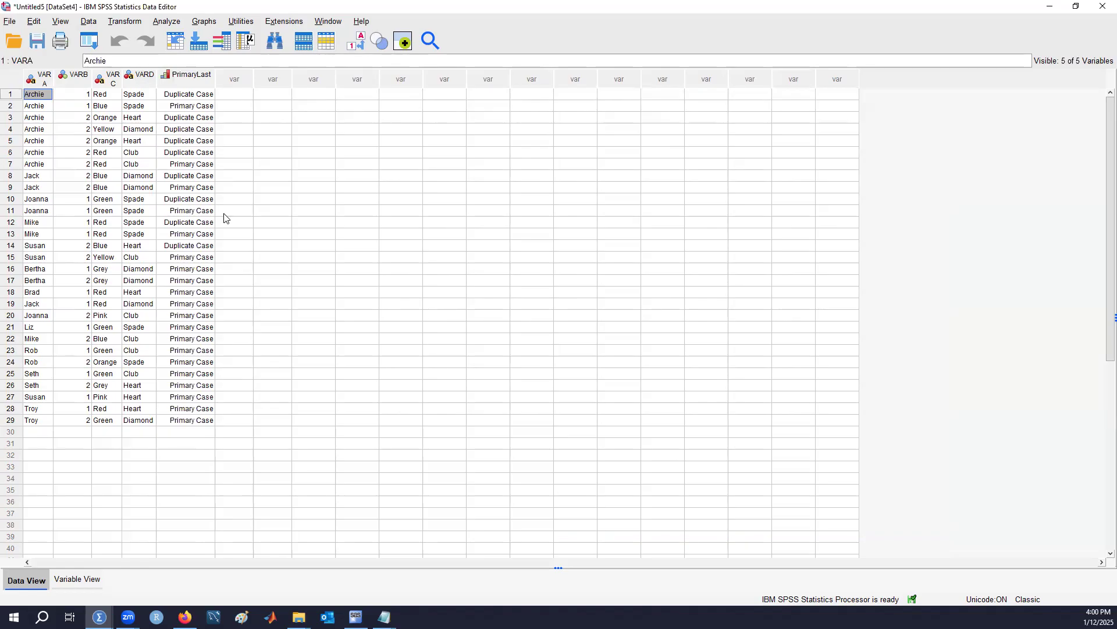
# Sort the cases in ascending order of PrimaryLast and select the duplicate cases in rows 1 to 9.
pyautogui.rightClick(198, 78)
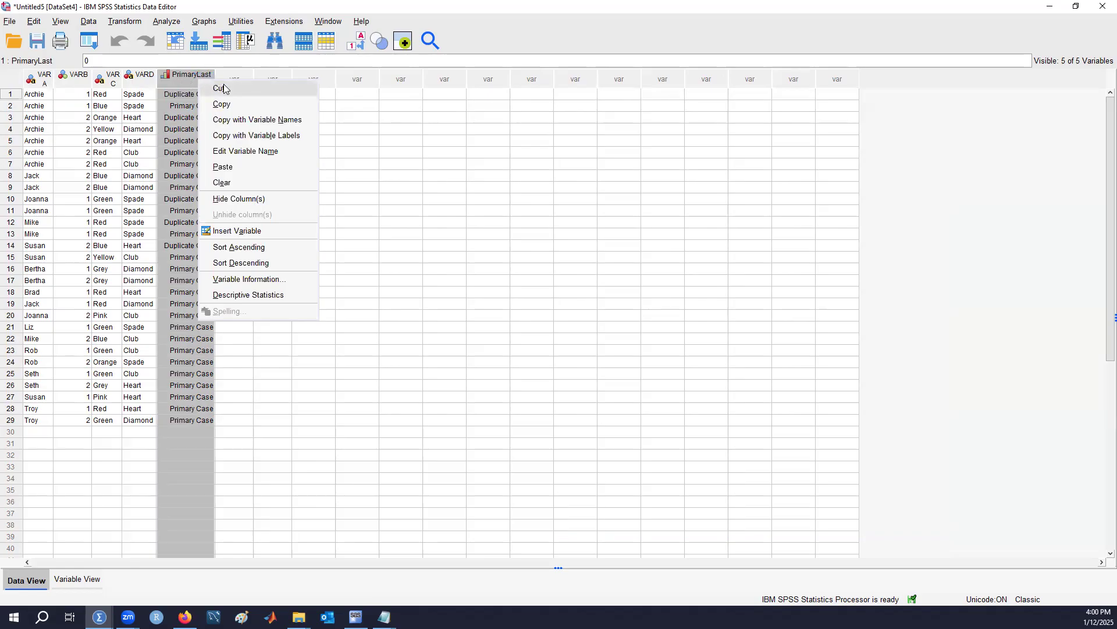
pyautogui.click(287, 249)
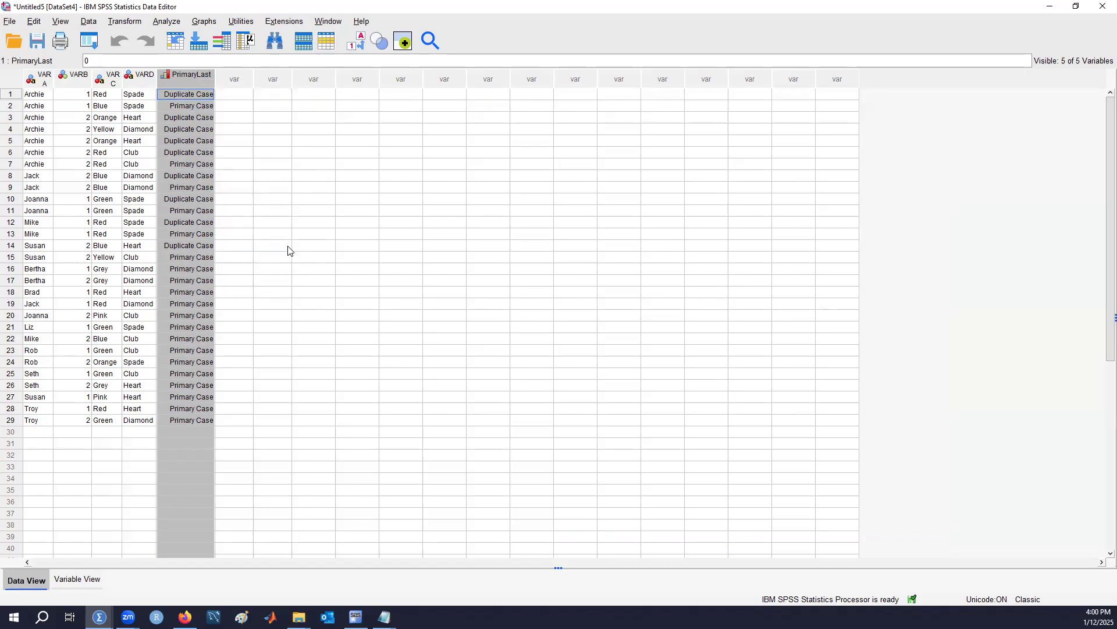
pyautogui.moveTo(15, 193); pyautogui.dragTo(7, 101)
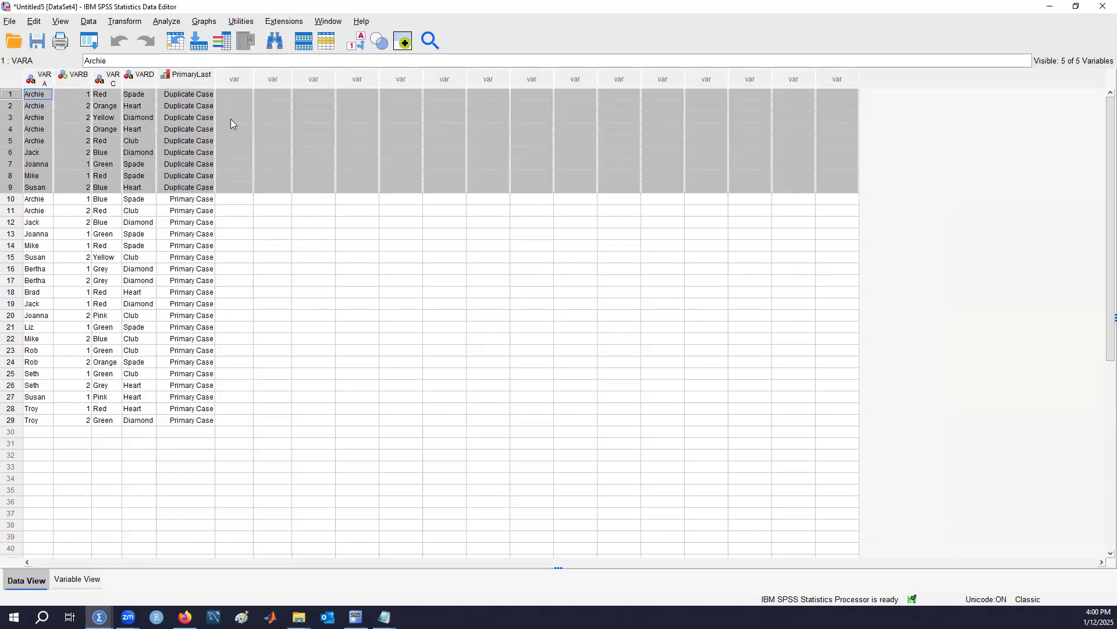
pyautogui.rightClick(298, 141)
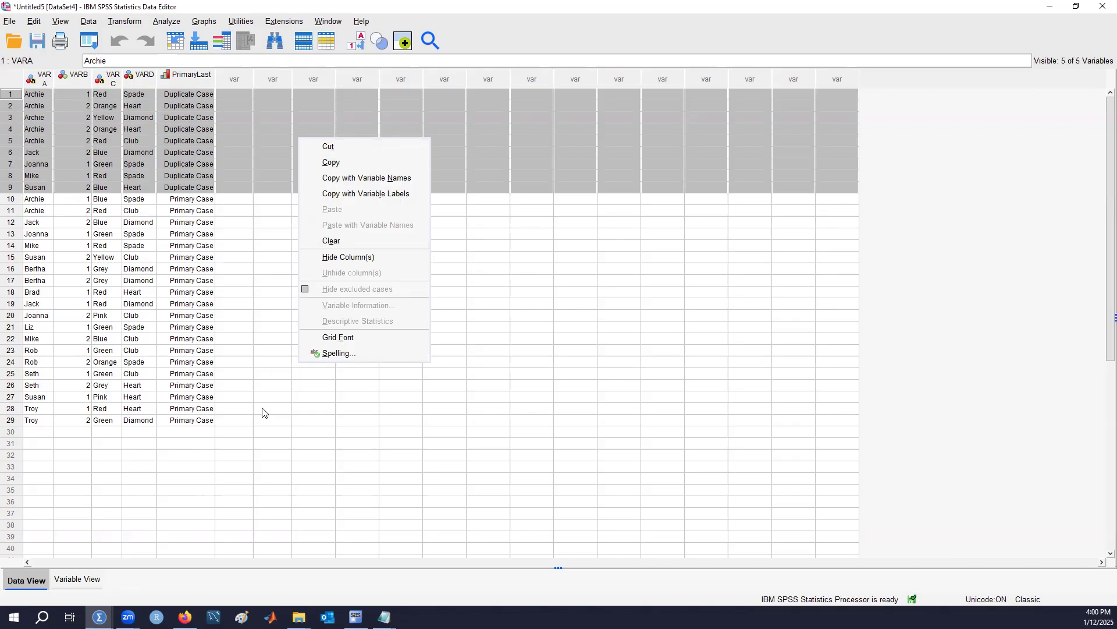
pyautogui.click(240, 429)
# Remove the PrimaryLast variable from the dataset.
pyautogui.click(193, 76)
pyautogui.rightClick(192, 75)
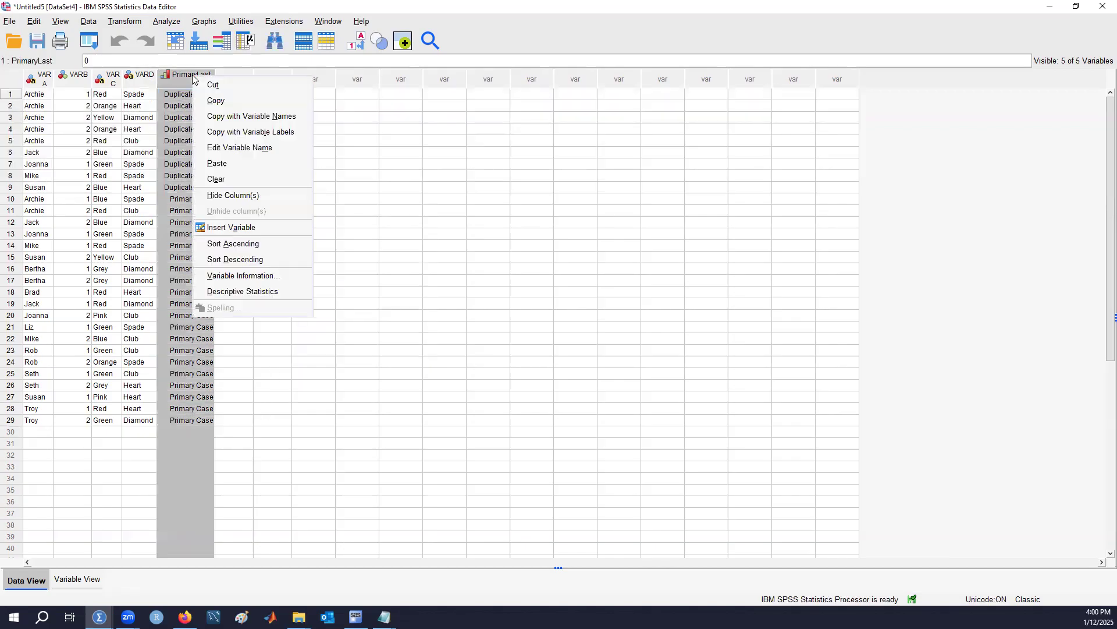
pyautogui.click(261, 178)
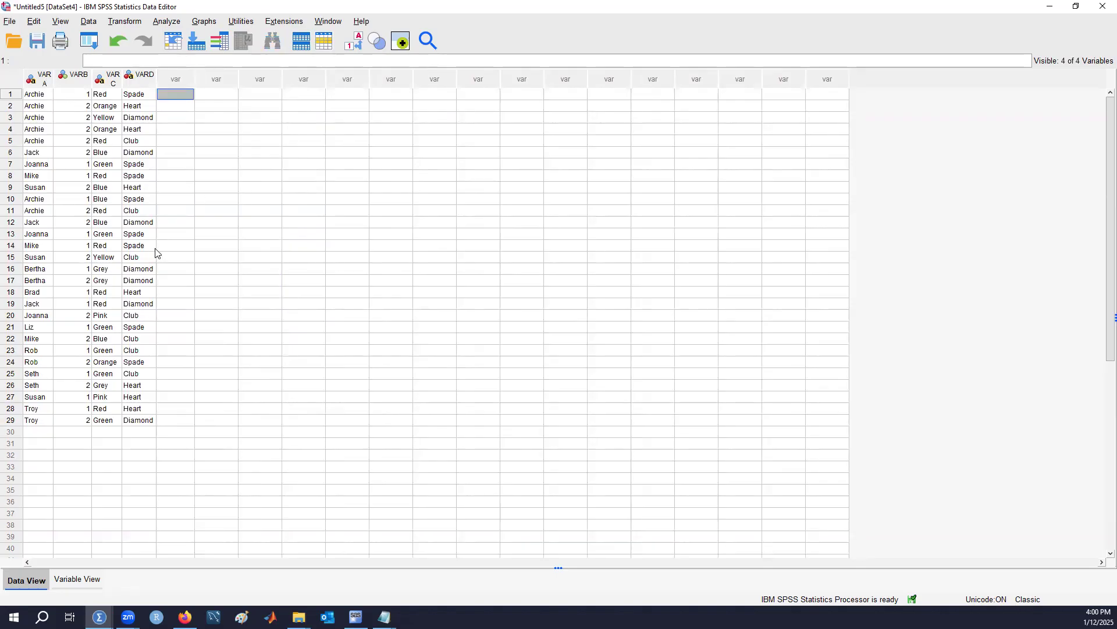
# Identify duplicate cases again, adding VARC and VARD so that all four variables define the match.
pyautogui.click(90, 22)
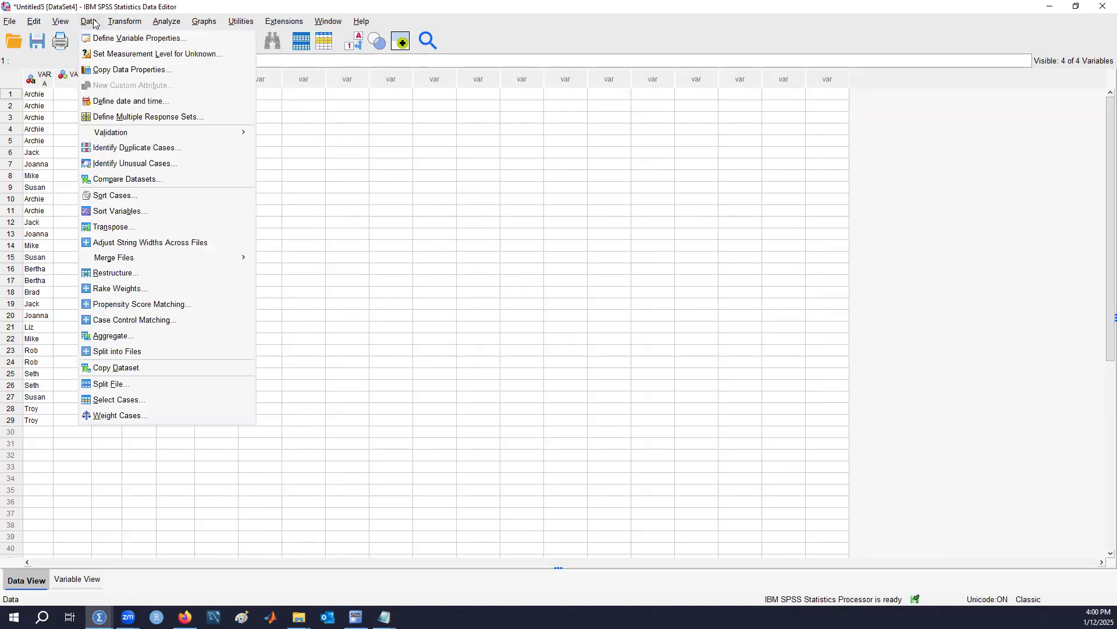
pyautogui.click(174, 149)
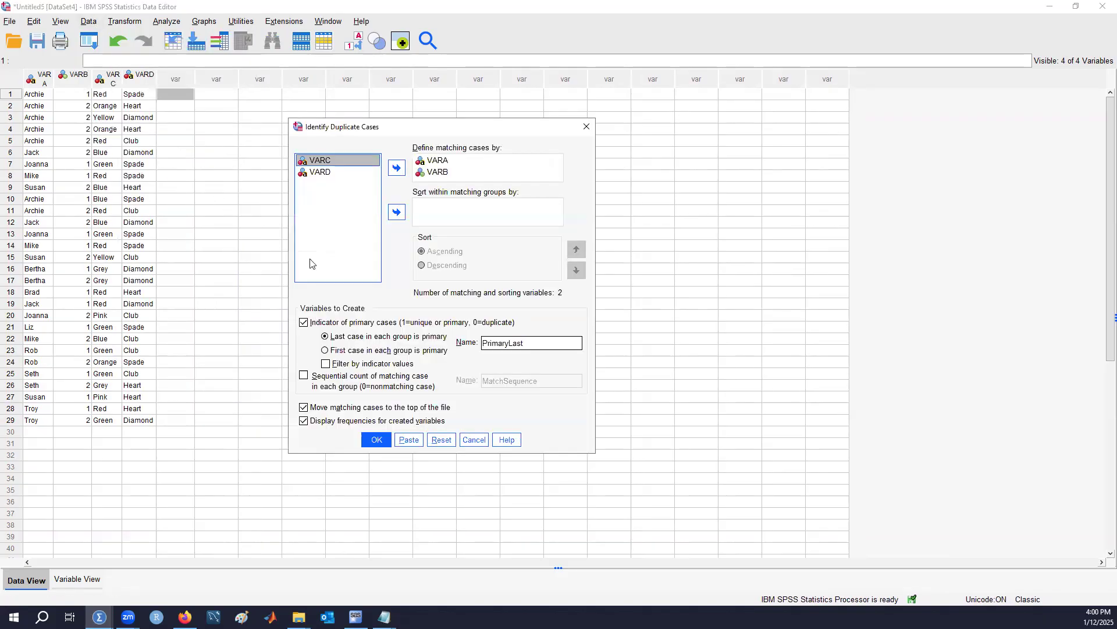
pyautogui.click(396, 169)
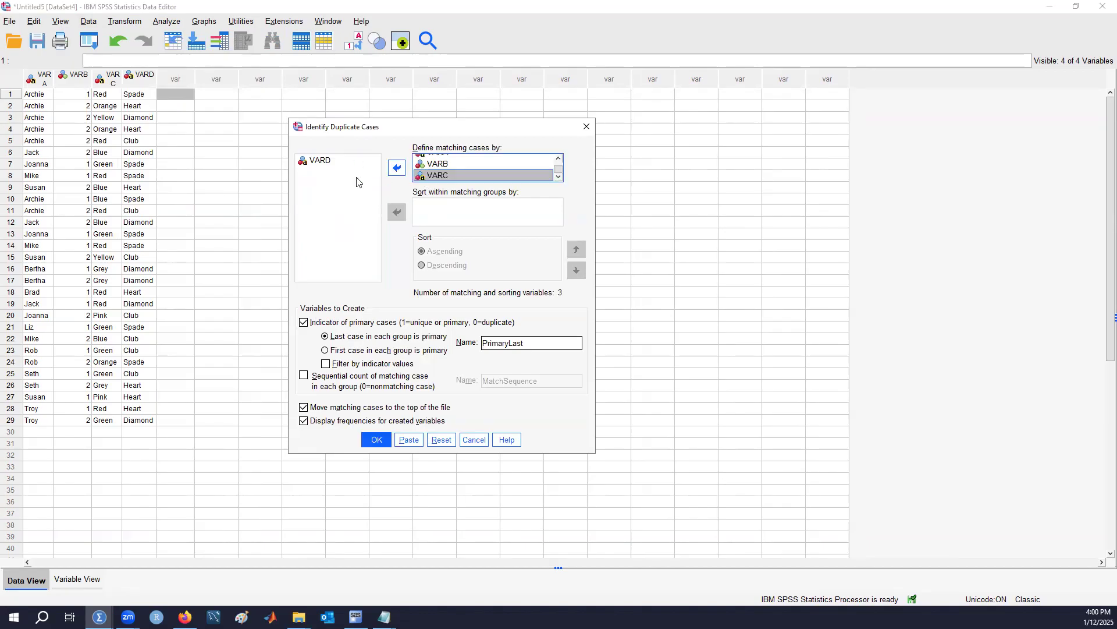
pyautogui.click(321, 164)
pyautogui.click(396, 169)
pyautogui.click(376, 441)
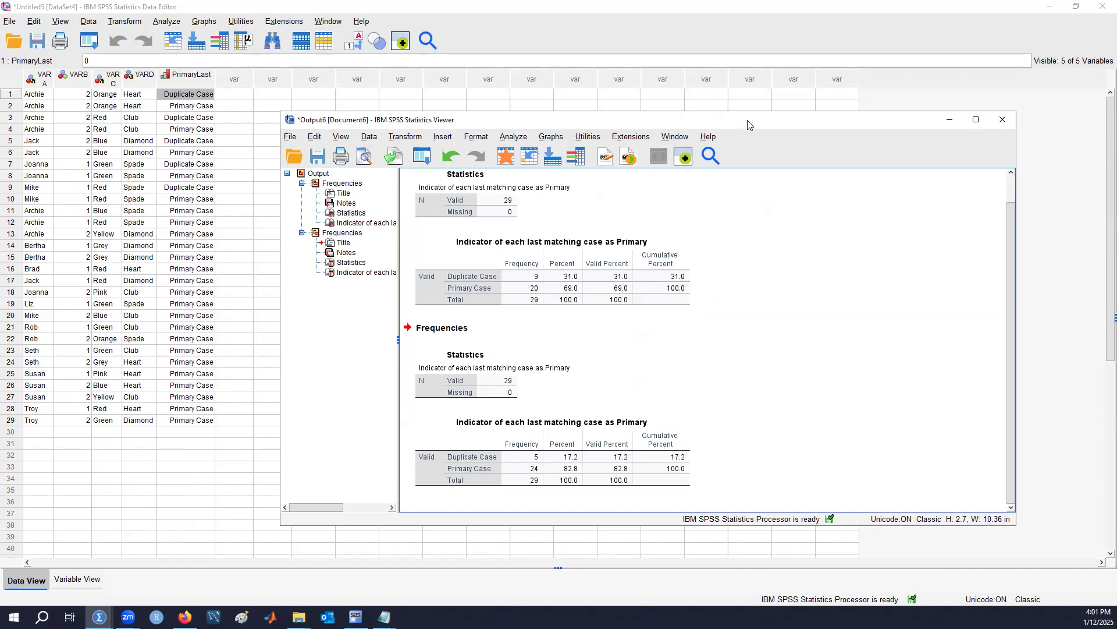
# Put the output away and compare the four variables' values and PrimaryLast flags in the first four rows.
pyautogui.click(950, 120)
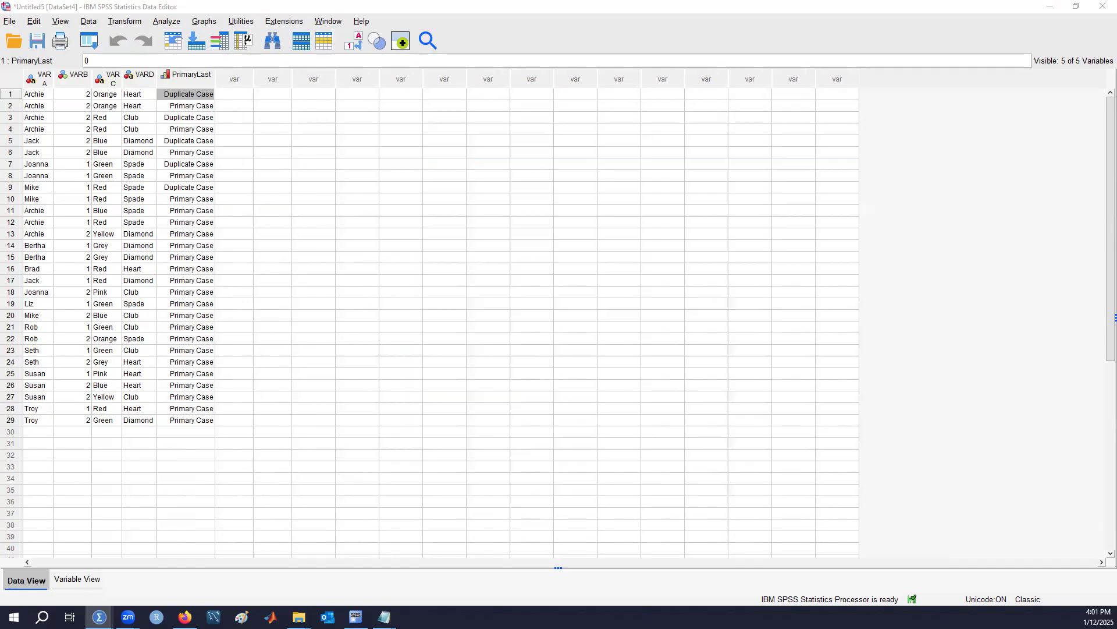
pyautogui.click(44, 108)
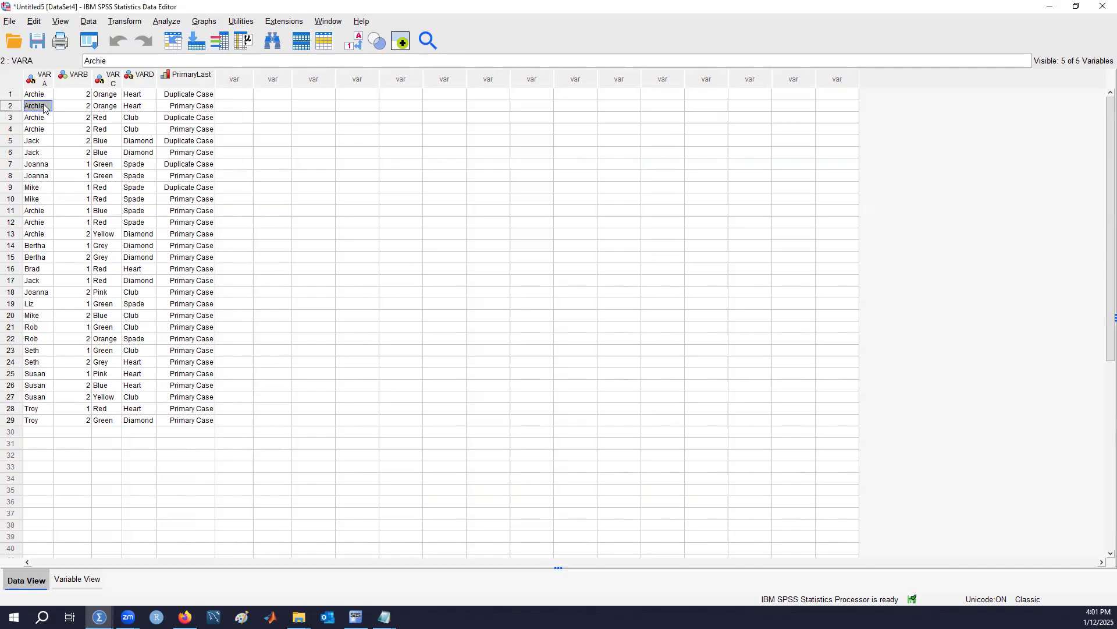
pyautogui.click(81, 110)
pyautogui.click(114, 110)
pyautogui.click(149, 111)
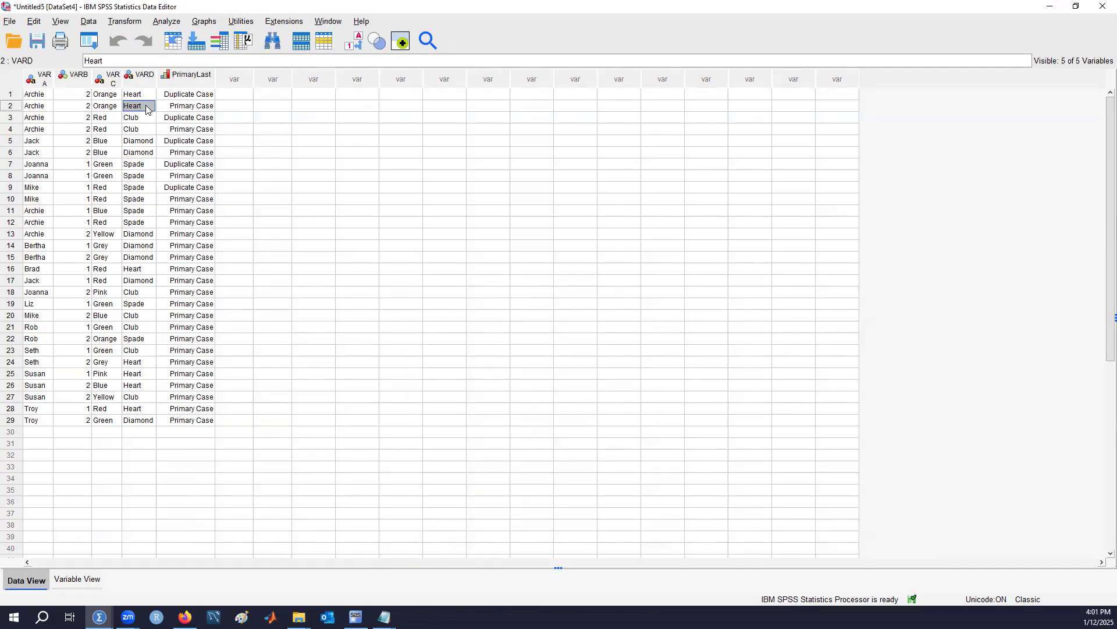
pyautogui.click(187, 110)
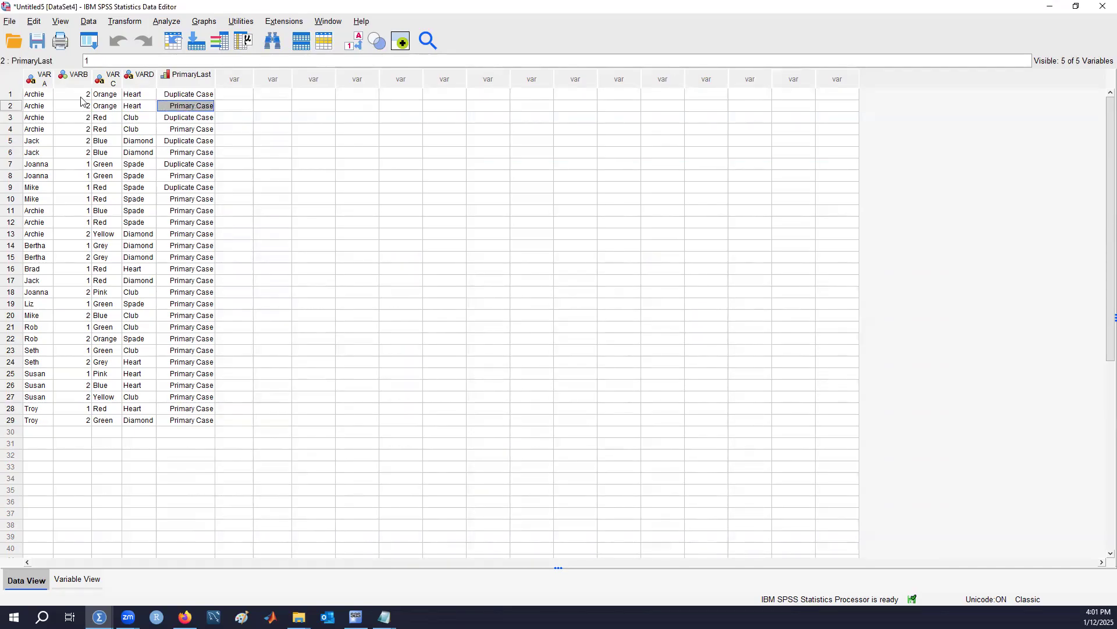
pyautogui.click(49, 95)
pyautogui.click(83, 95)
pyautogui.click(113, 95)
pyautogui.click(146, 95)
pyautogui.click(198, 96)
pyautogui.click(206, 109)
pyautogui.moveTo(27, 106); pyautogui.dragTo(200, 107)
pyautogui.moveTo(42, 129); pyautogui.dragTo(200, 129)
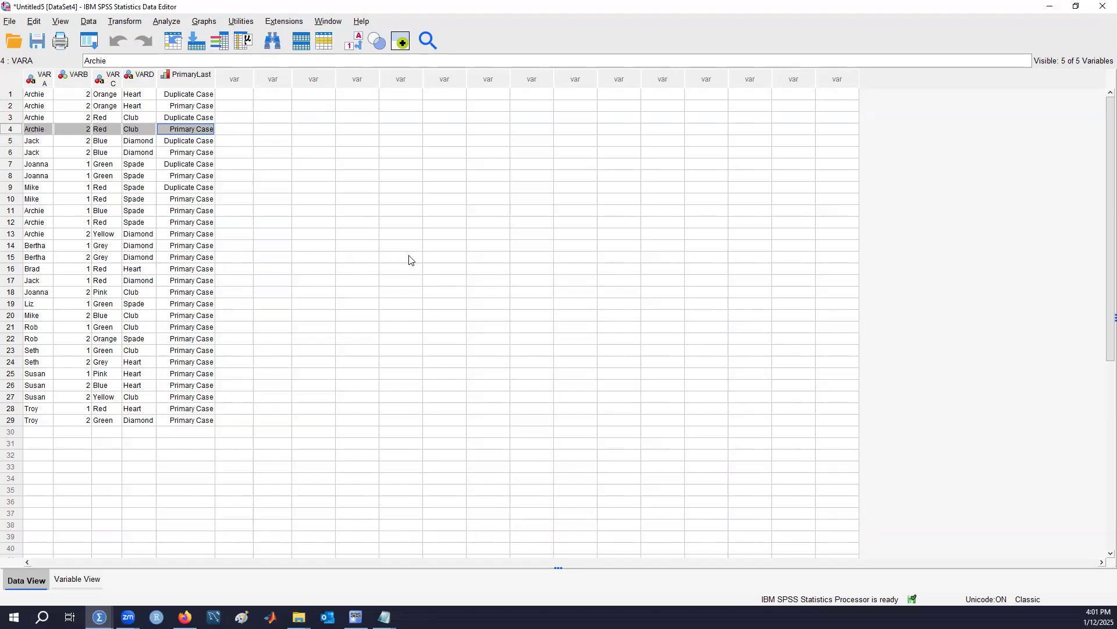
pyautogui.click(265, 386)
# Delete the PrimaryLast column created by the four-variable duplicate check.
pyautogui.click(183, 78)
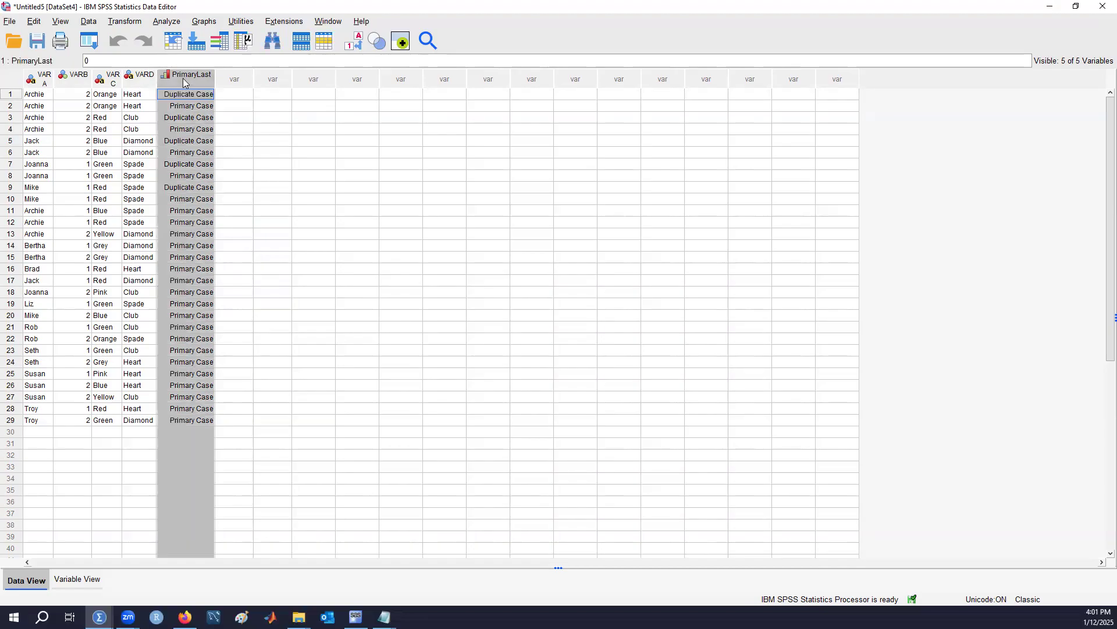
pyautogui.rightClick(183, 78)
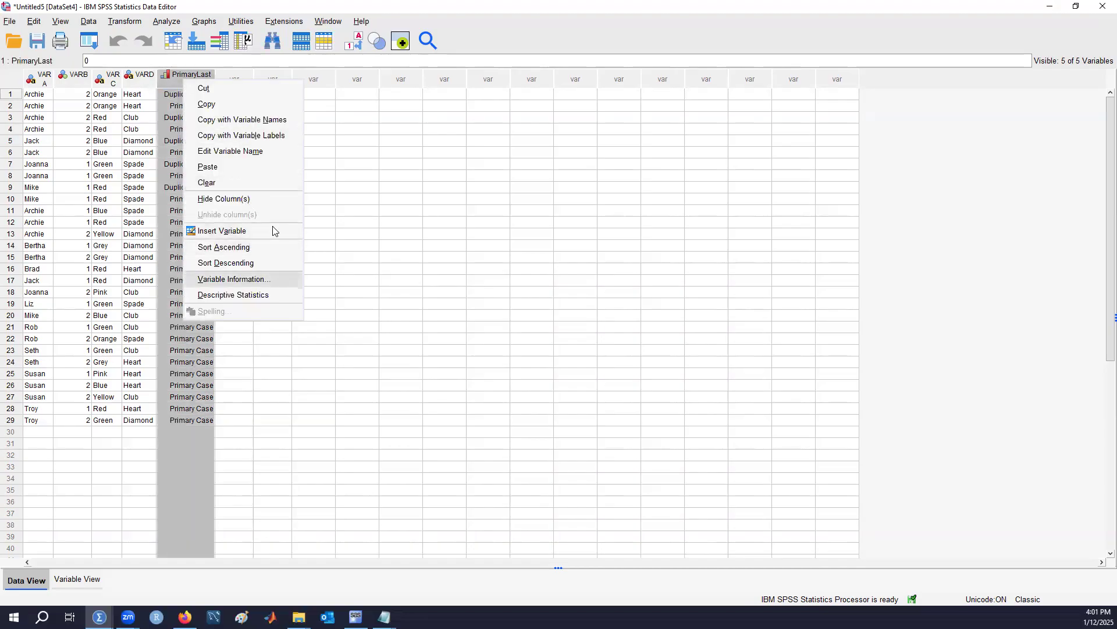
pyautogui.click(243, 181)
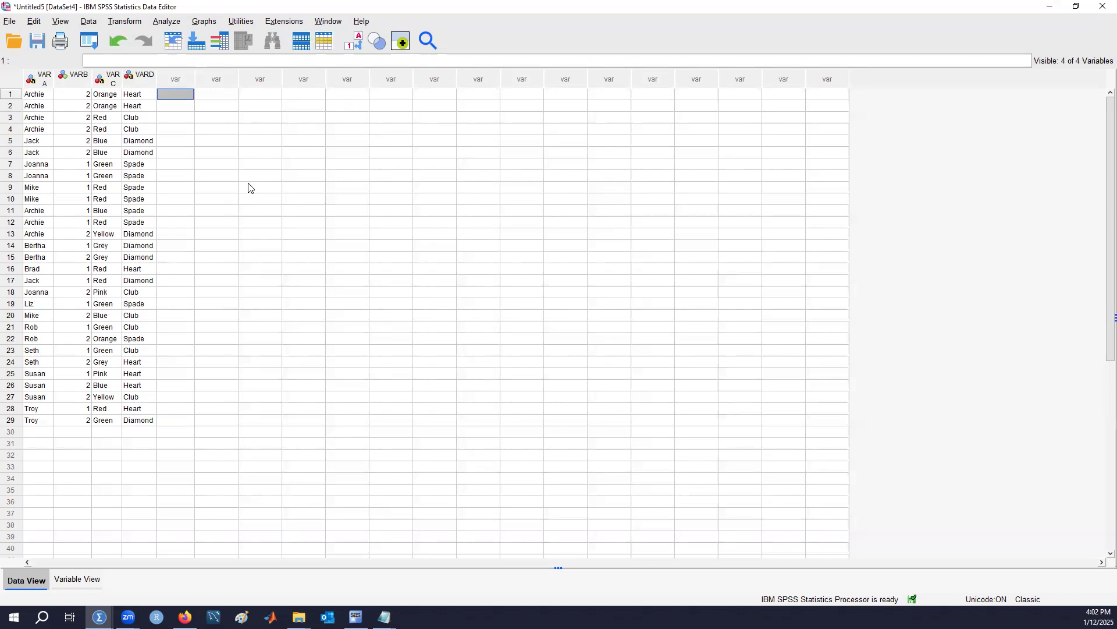
# Widen the VARA column and re-enter its name in all capitals in row 2 and all lowercase in row 3.
pyautogui.click(38, 94)
pyautogui.moveTo(53, 79); pyautogui.dragTo(86, 79)
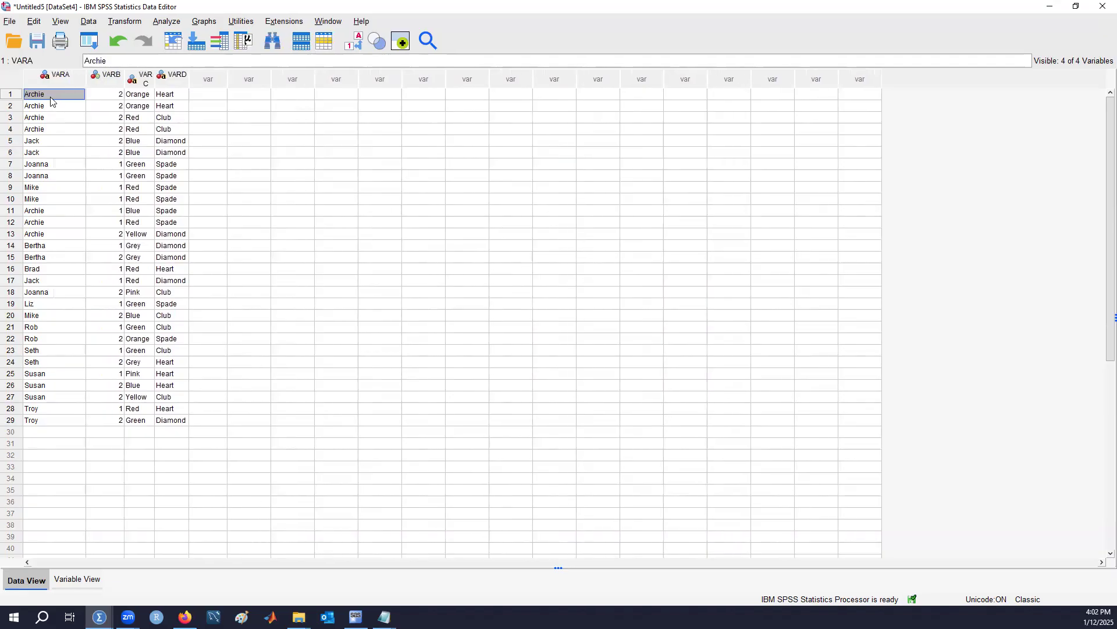
pyautogui.click(51, 107)
pyautogui.write('ARCHIE')
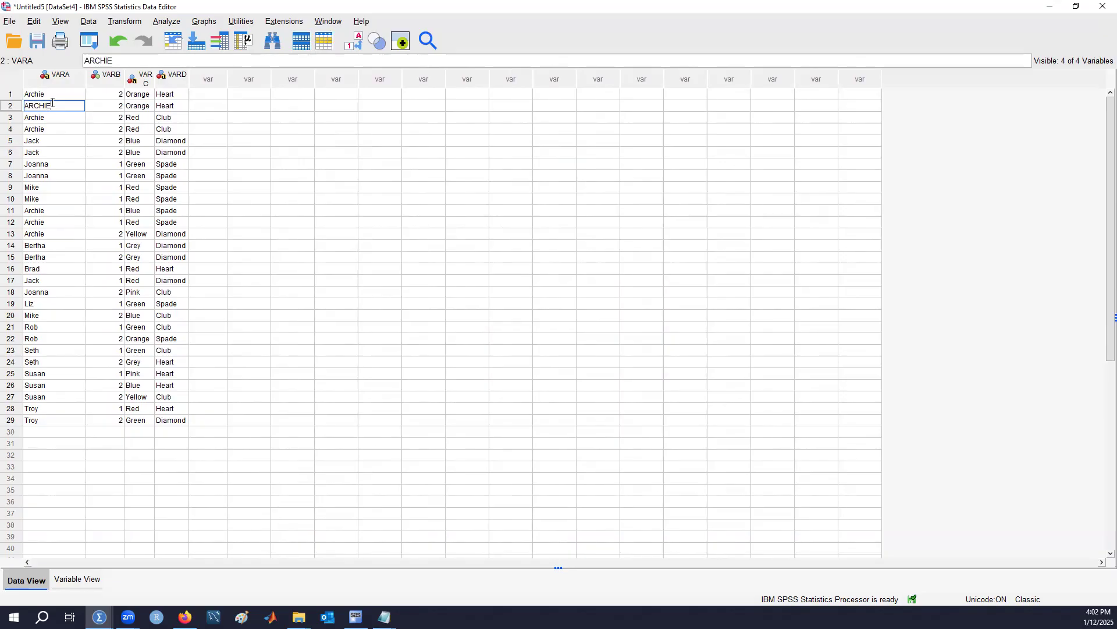
pyautogui.click(60, 123)
pyautogui.write('arc')
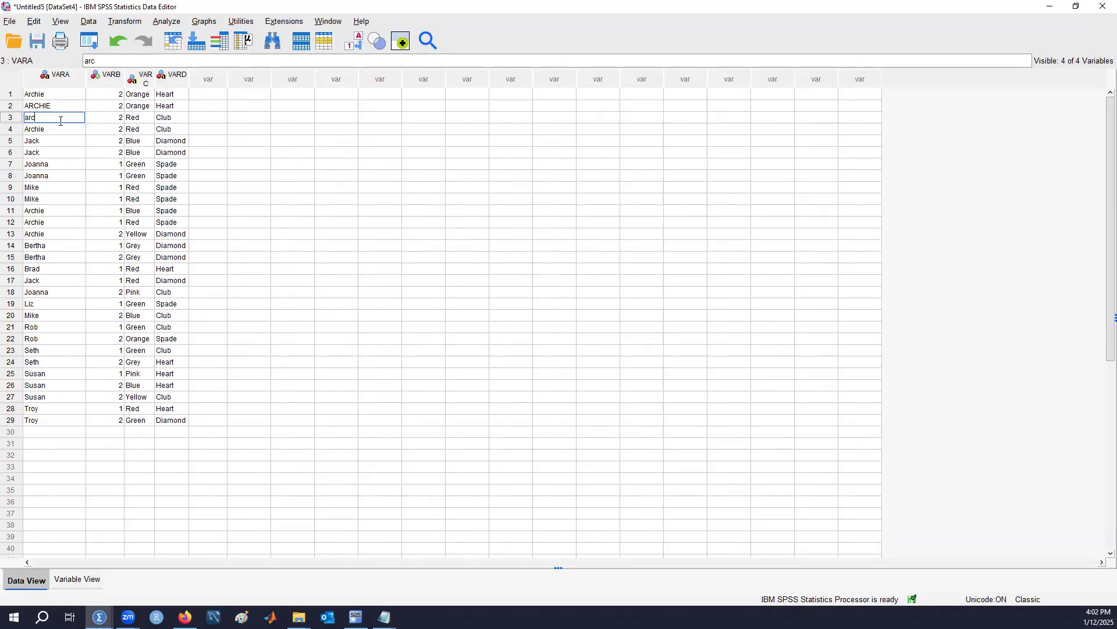
pyautogui.write('hie')
pyautogui.press('Return')
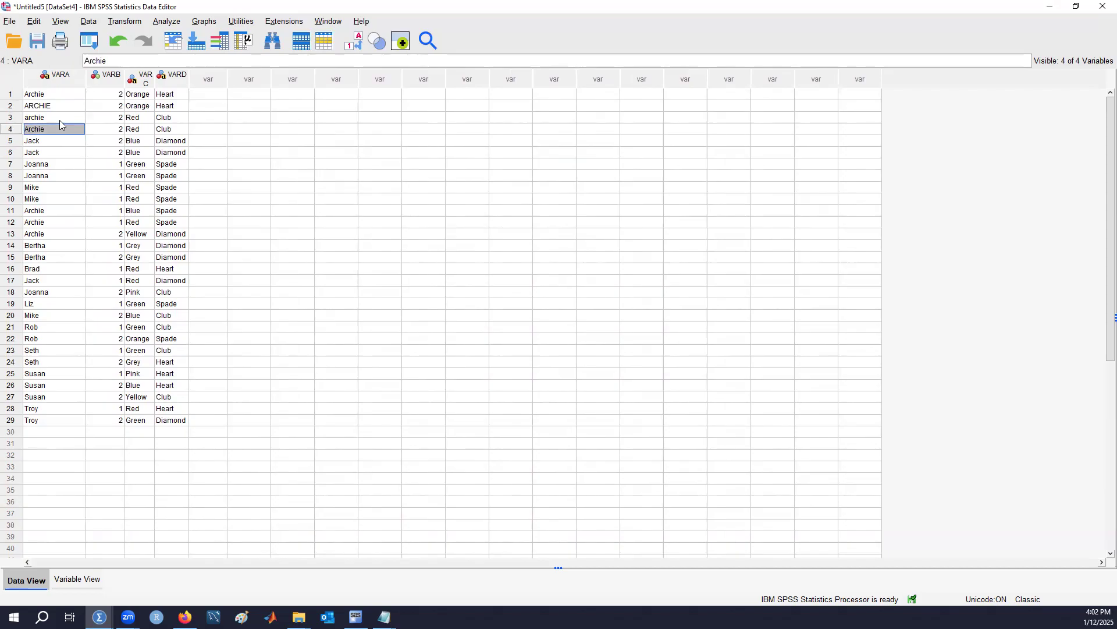
# Compare the capitalisation of the VARA names in rows 1 to 4.
pyautogui.click(76, 95)
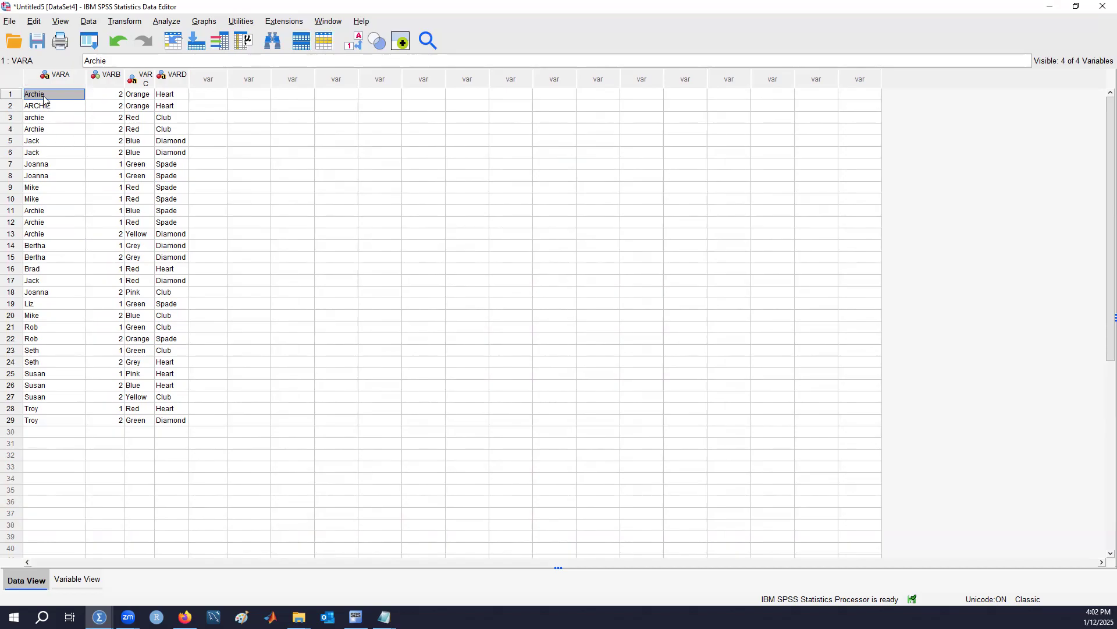
pyautogui.press('Down')
pyautogui.press('Down')
pyautogui.press('Down')
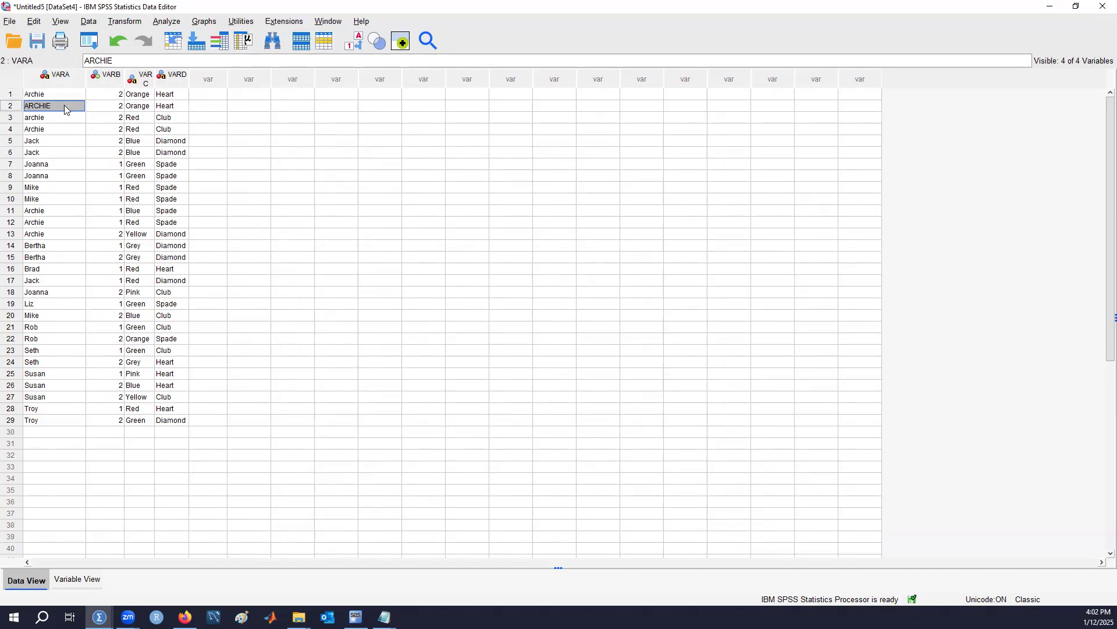
pyautogui.press('Up')
pyautogui.press('Up')
pyautogui.press('Up')
pyautogui.press('Down')
pyautogui.press('Down')
pyautogui.press('Down')
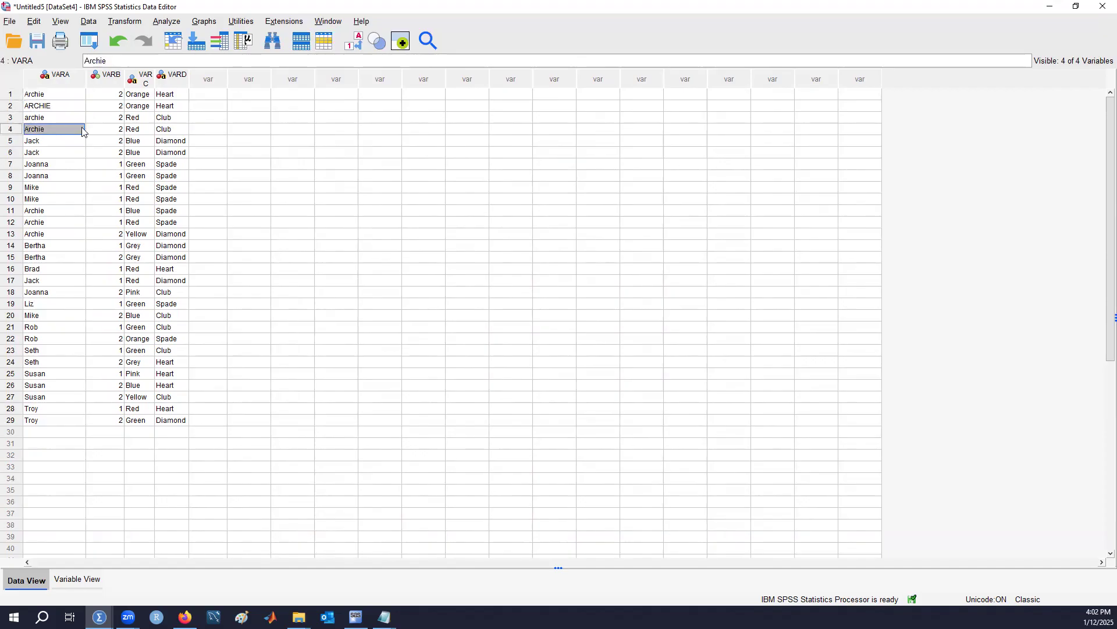
# Change the last letter of the VARA name in row 4 to a capital E.
pyautogui.click(30, 98)
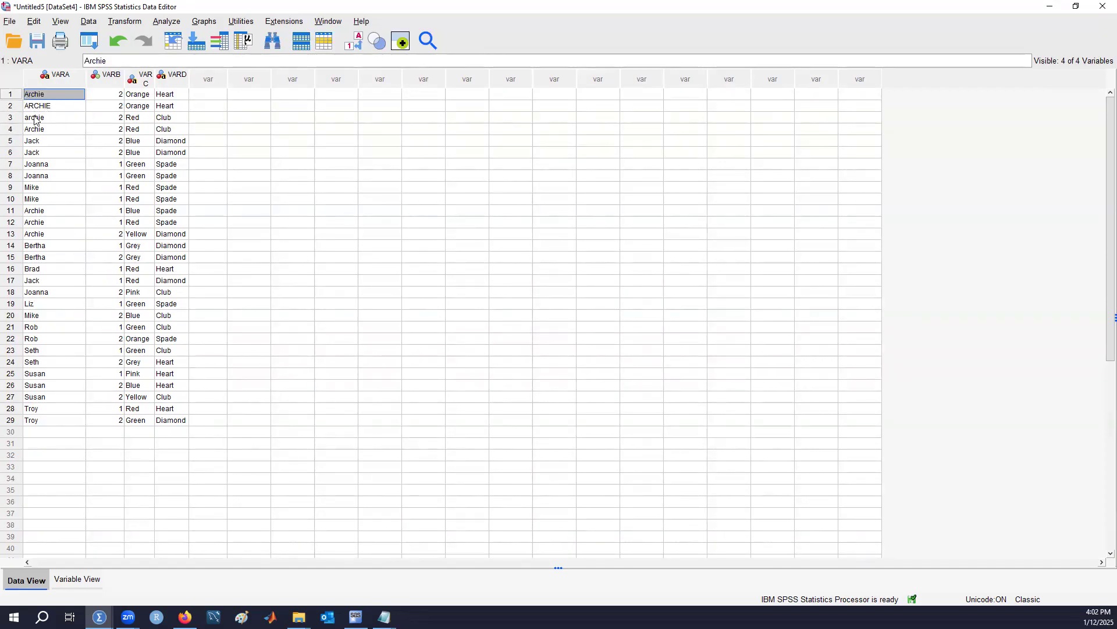
pyautogui.click(35, 120)
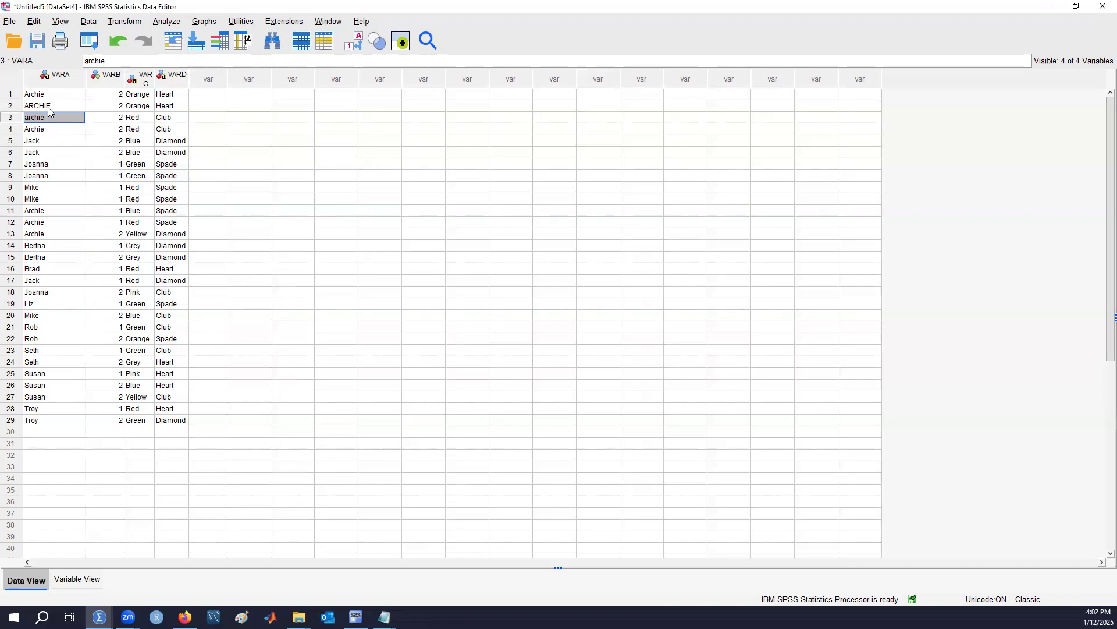
pyautogui.click(48, 109)
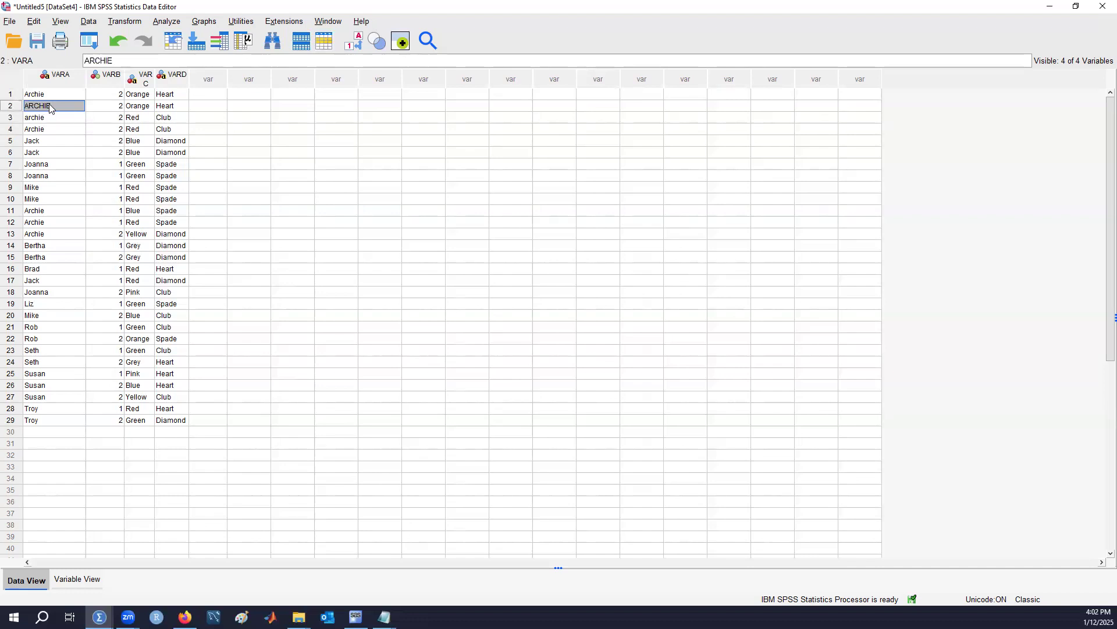
pyautogui.doubleClick(70, 130)
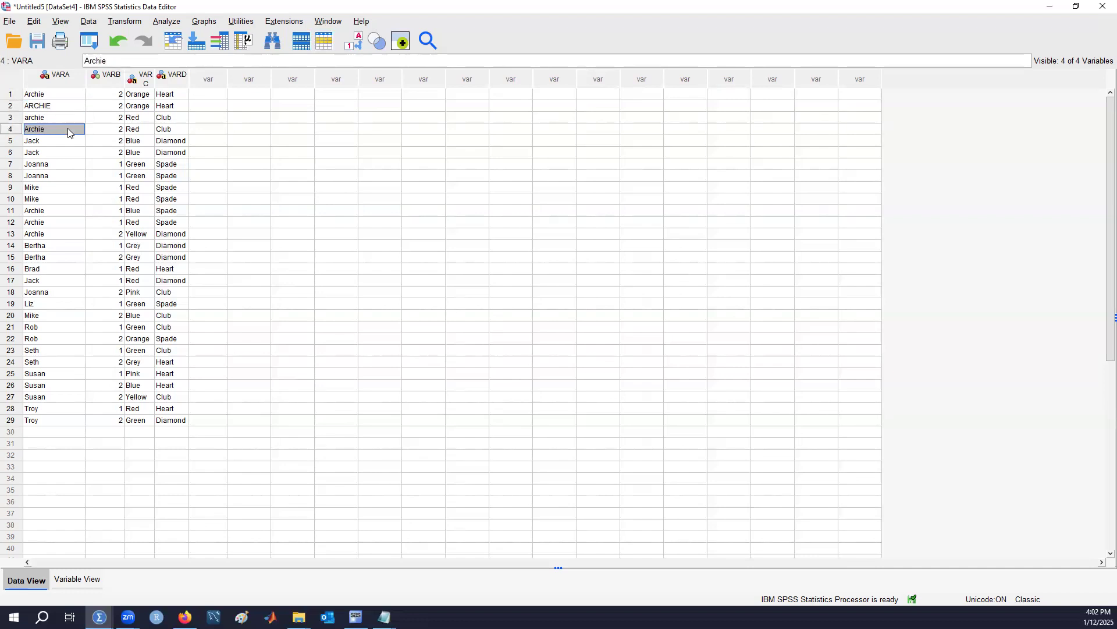
pyautogui.write('E')
pyautogui.click(70, 223)
# Check the four letter-case variants of the VARA name across rows 1 to 4, ending on row 2.
pyautogui.click(44, 129)
pyautogui.click(45, 117)
pyautogui.click(45, 107)
pyautogui.click(44, 95)
pyautogui.click(52, 106)
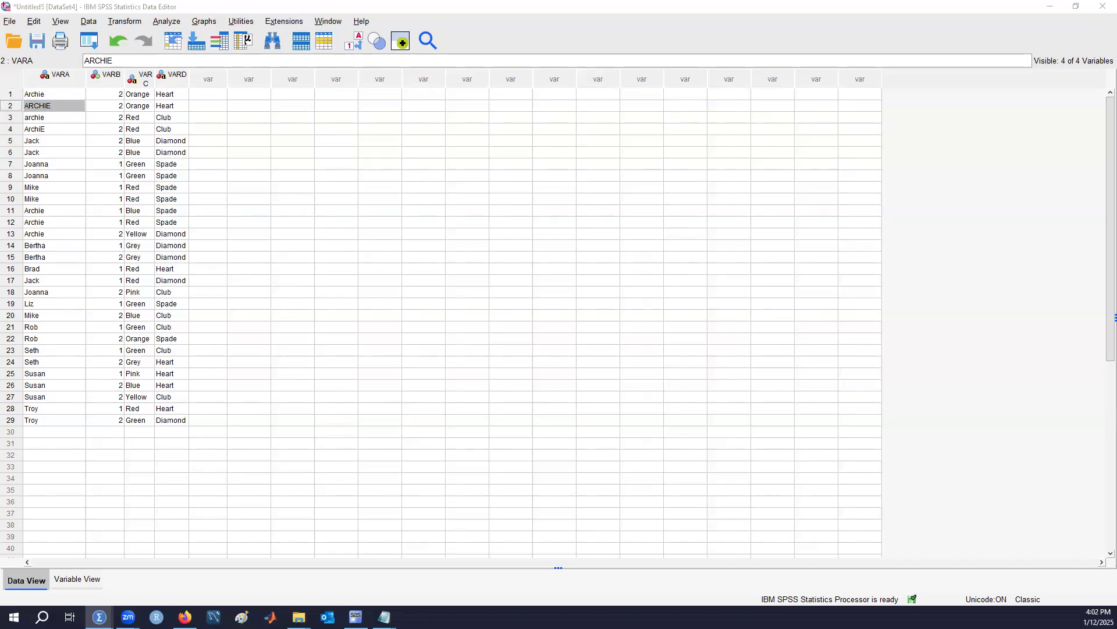
# Show the syntax window beside the data, remove VARD from the UPCASE DO REPEAT block and run it on VARA only.
pyautogui.moveTo(1116, 18); pyautogui.dragTo(549, 18)
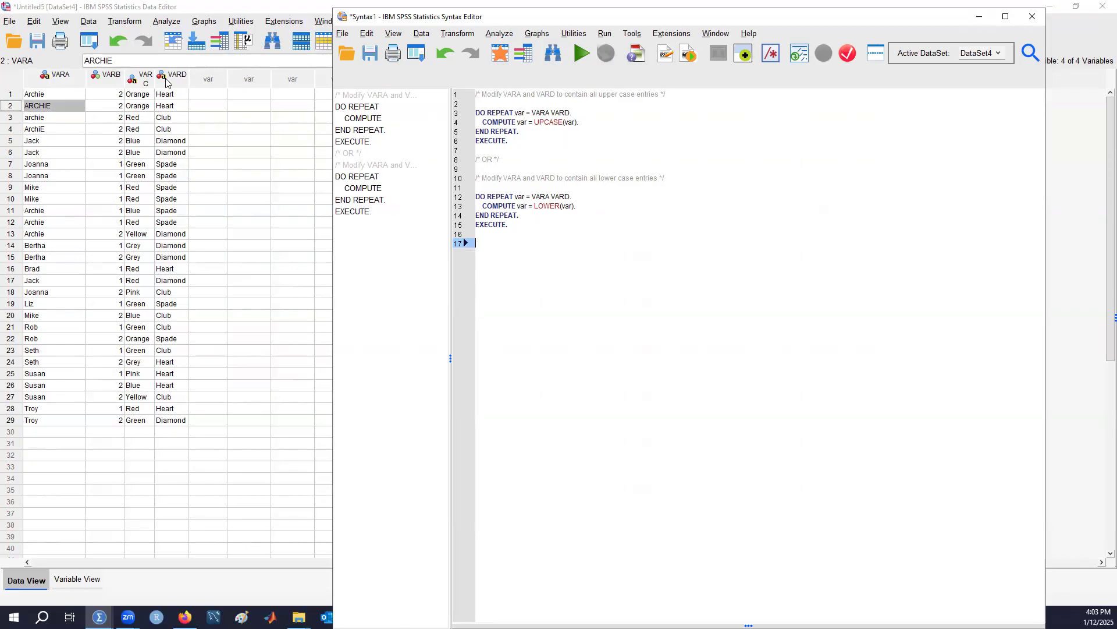
pyautogui.moveTo(570, 113); pyautogui.dragTo(551, 112)
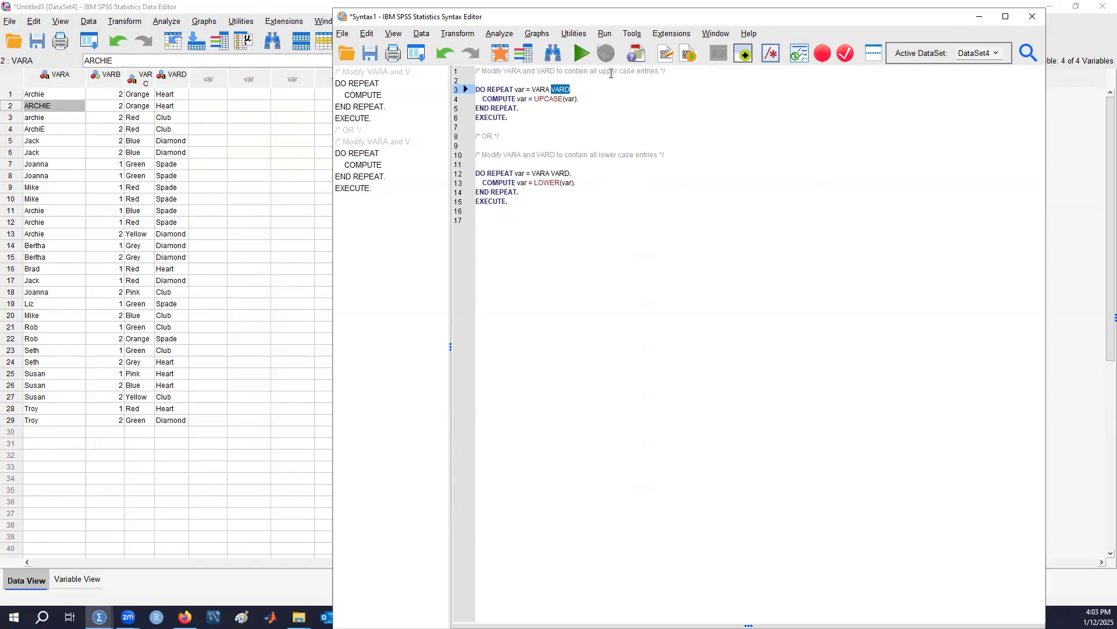
pyautogui.press('BackSpace')
pyautogui.press('BackSpace')
pyautogui.moveTo(529, 119); pyautogui.dragTo(463, 98)
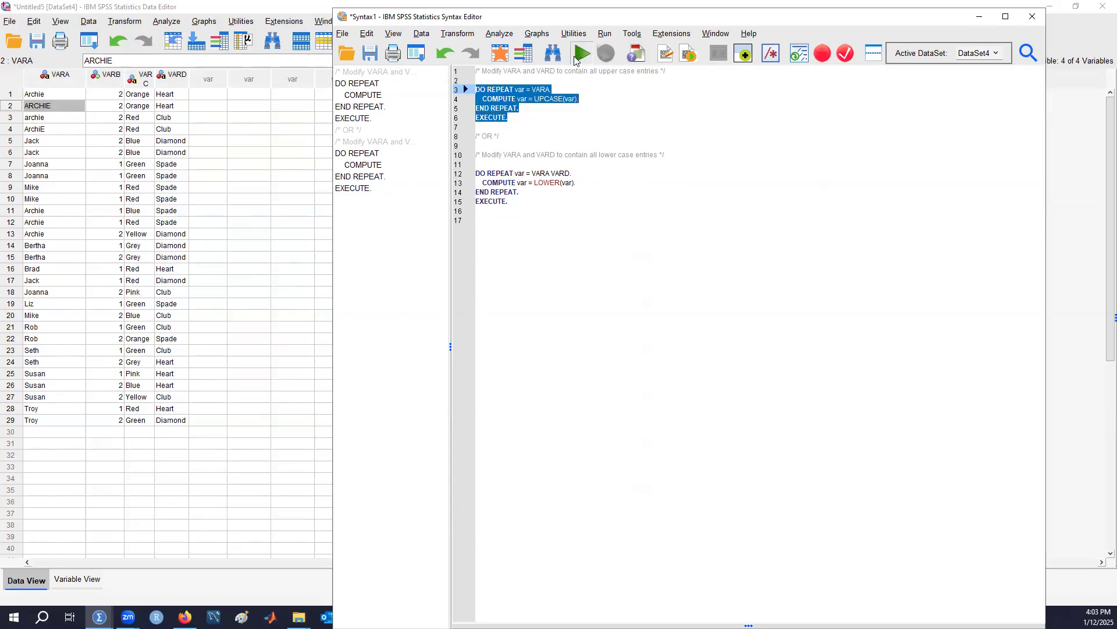
pyautogui.click(575, 58)
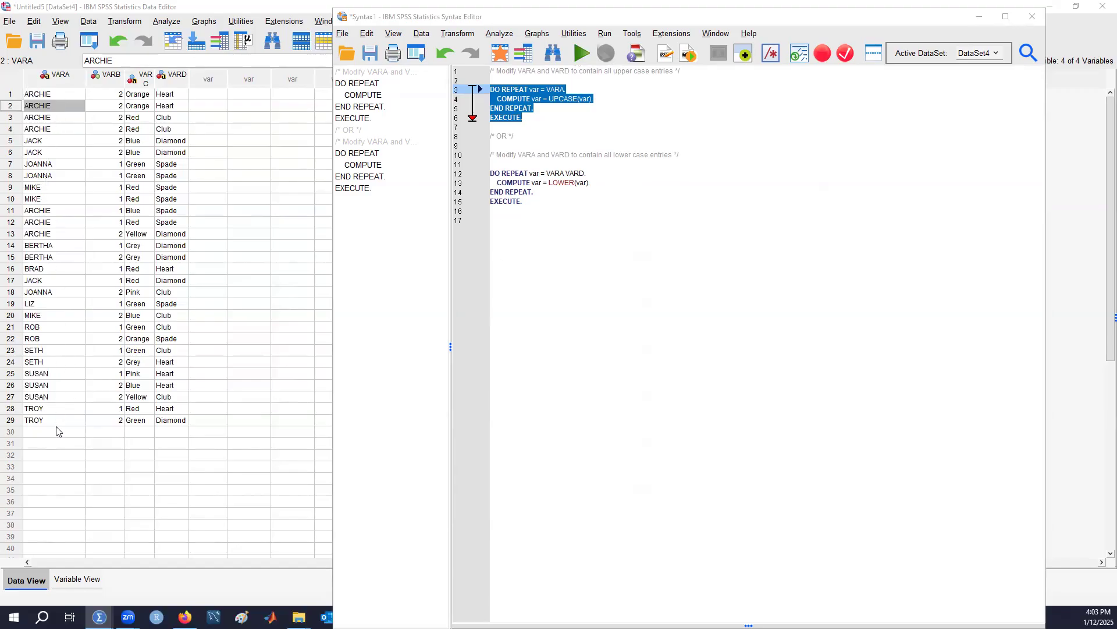
pyautogui.click(579, 112)
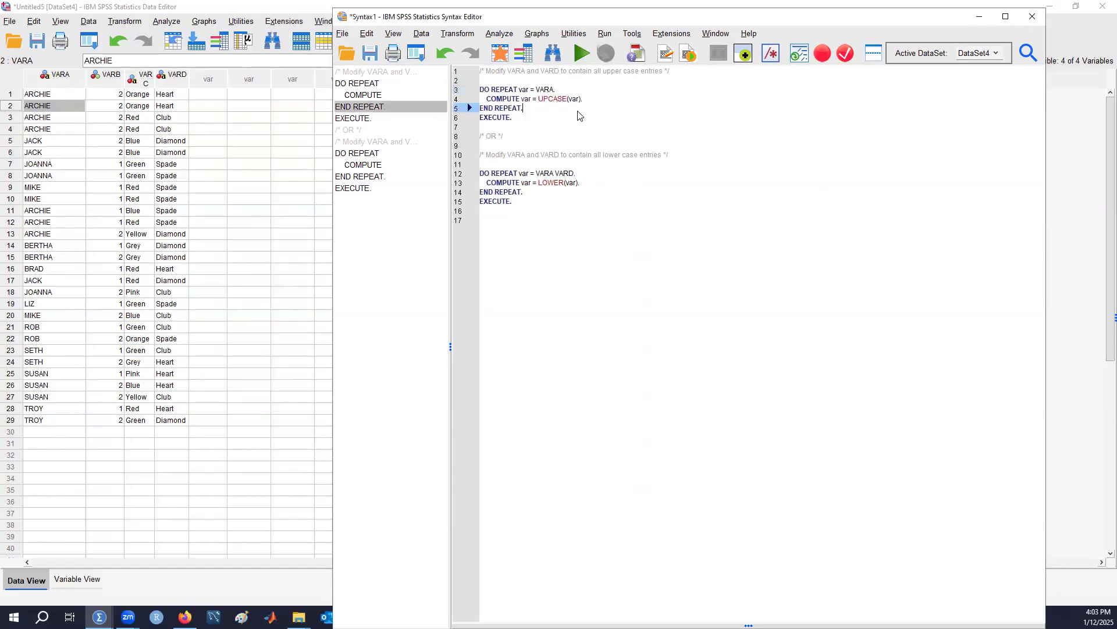
# Remove VARD from the LOWER DO REPEAT block and run it to convert VARA to all lowercase.
pyautogui.click(577, 174)
pyautogui.press('BackSpace')
pyautogui.press('BackSpace')
pyautogui.press('BackSpace')
pyautogui.press('BackSpace')
pyautogui.press('BackSpace')
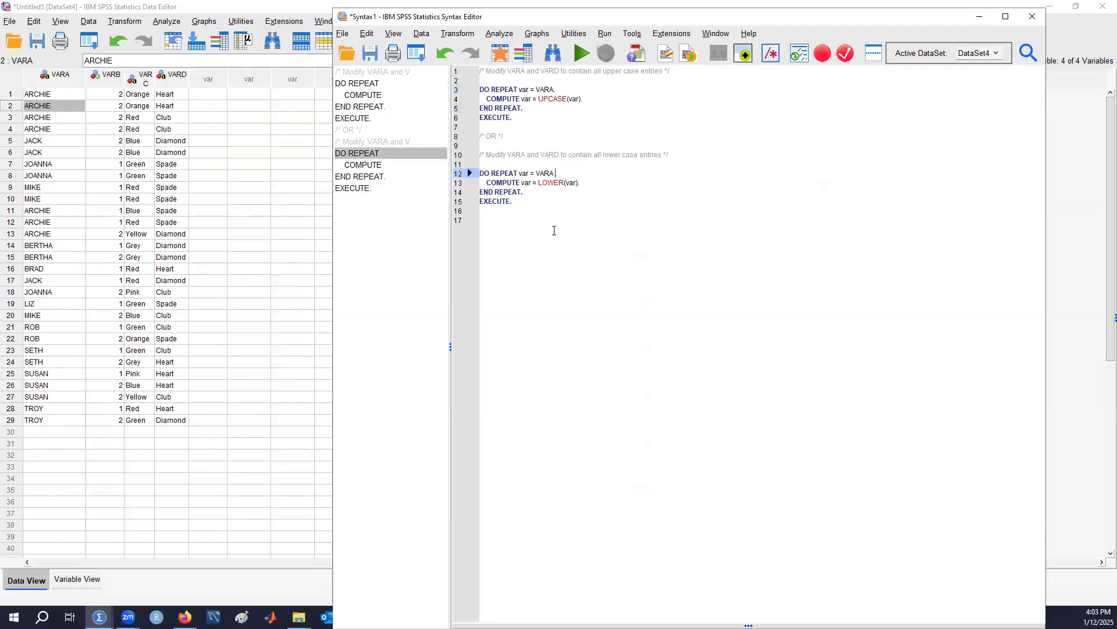
pyautogui.moveTo(527, 229); pyautogui.dragTo(464, 167)
pyautogui.click(583, 53)
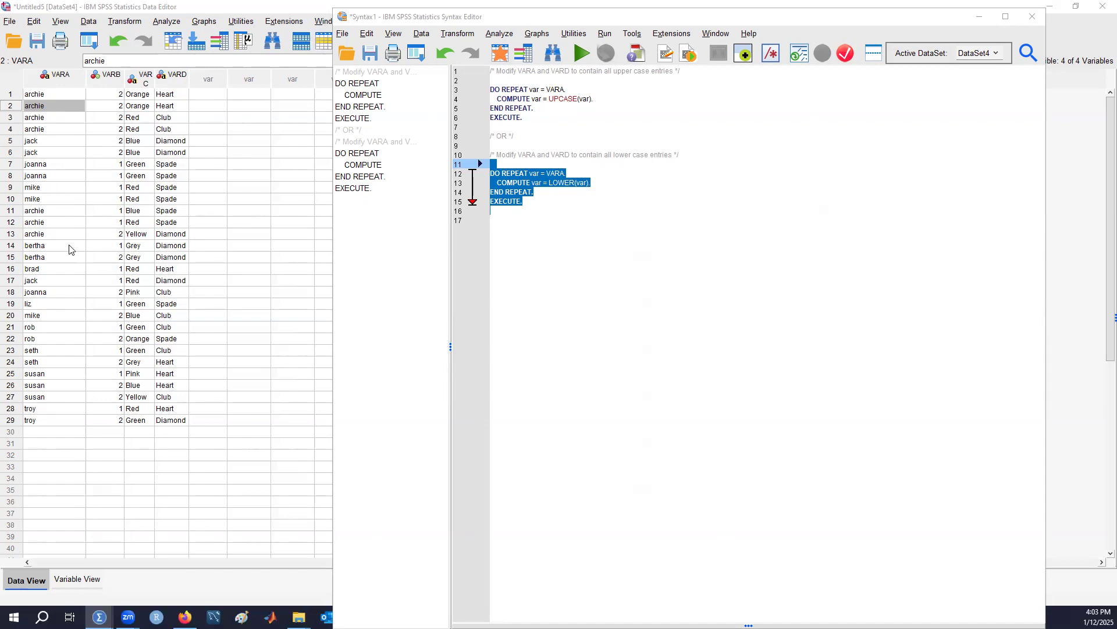
pyautogui.click(707, 318)
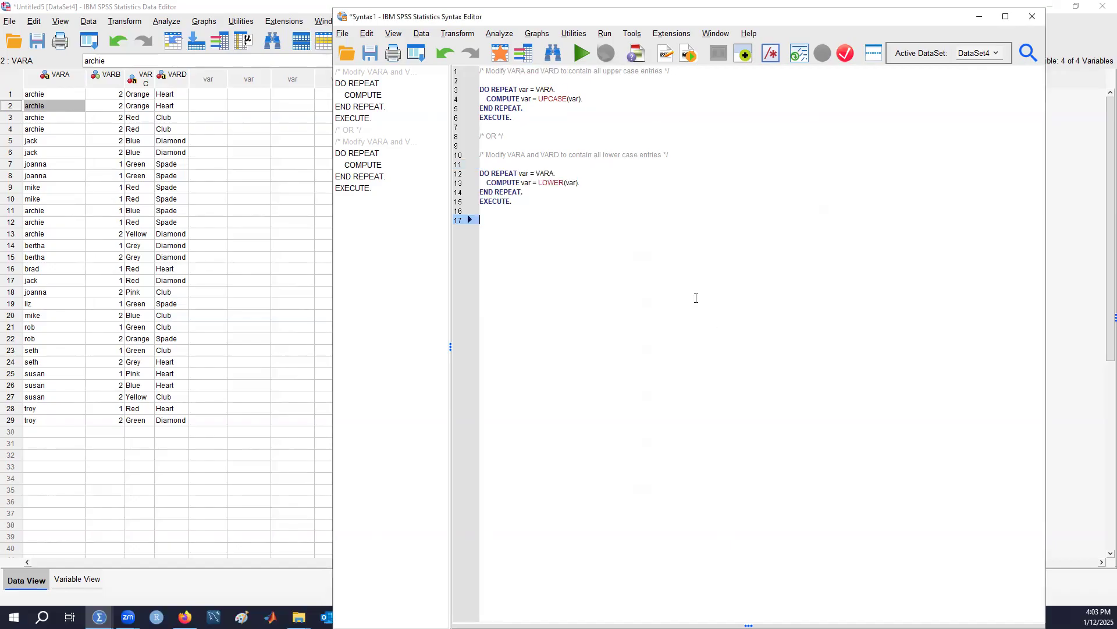
# Add VARD back after VARA in the LOWER DO REPEAT block and run it to make both variables lowercase.
pyautogui.click(606, 171)
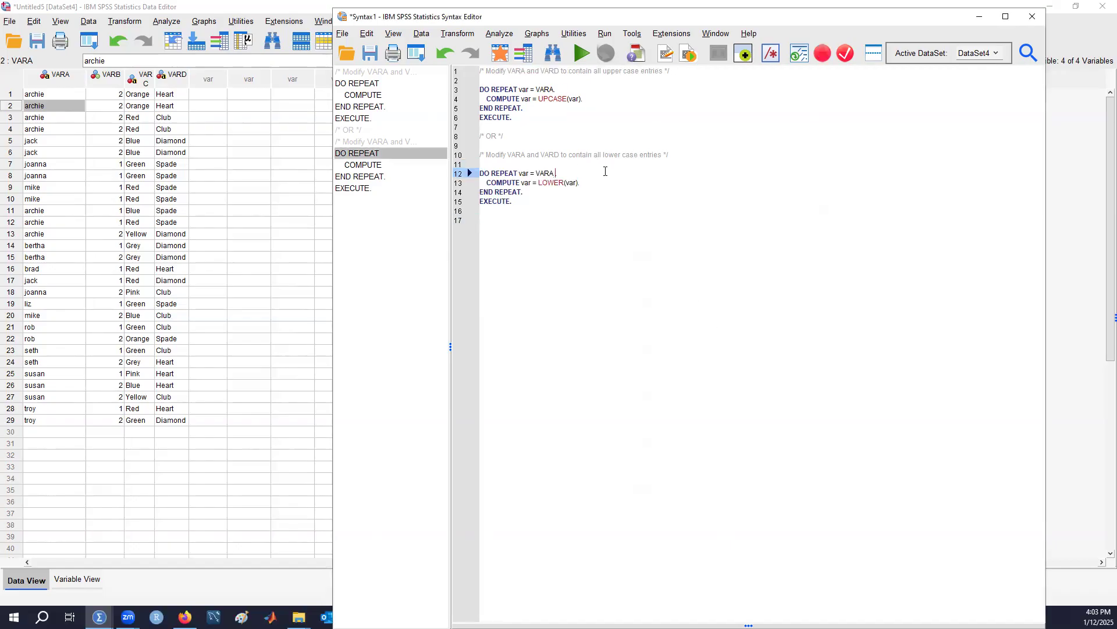
pyautogui.write('VARD')
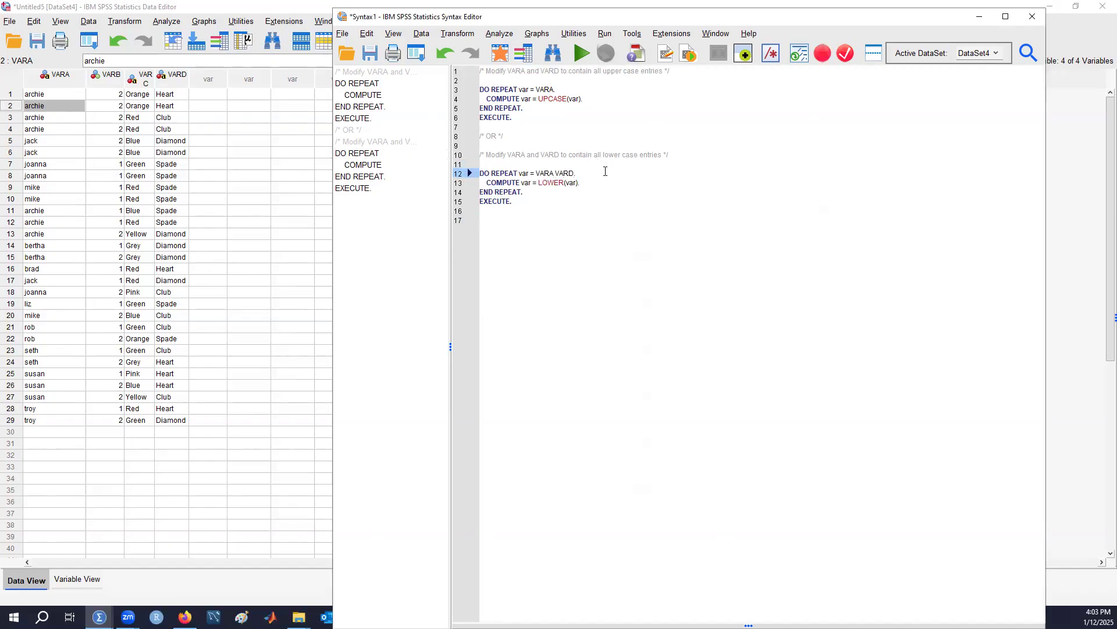
pyautogui.moveTo(512, 201); pyautogui.dragTo(479, 173)
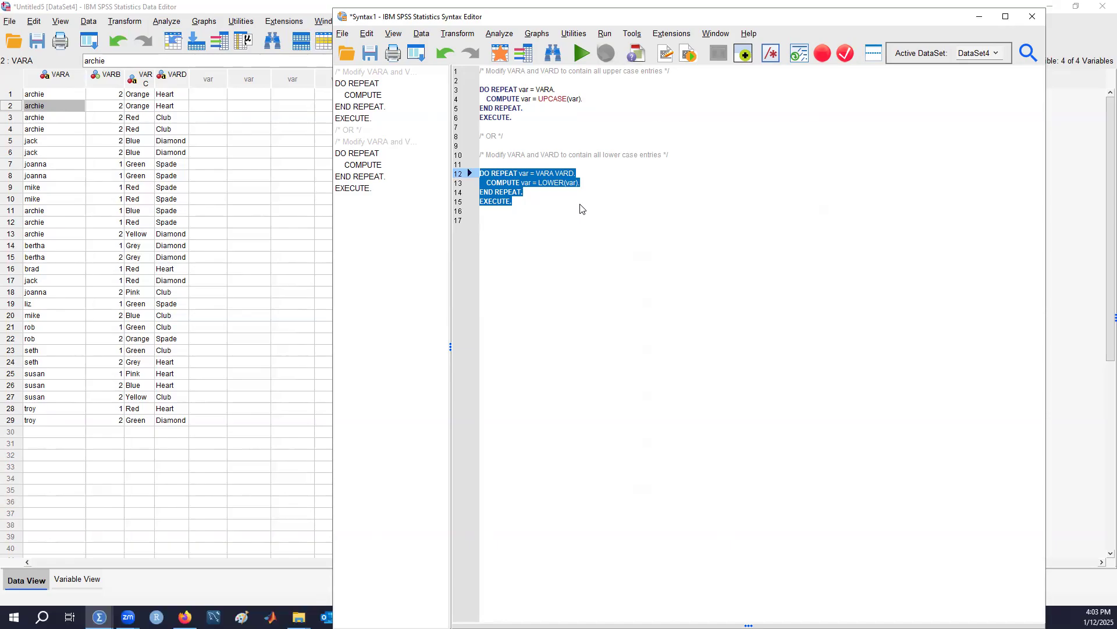
pyautogui.click(582, 53)
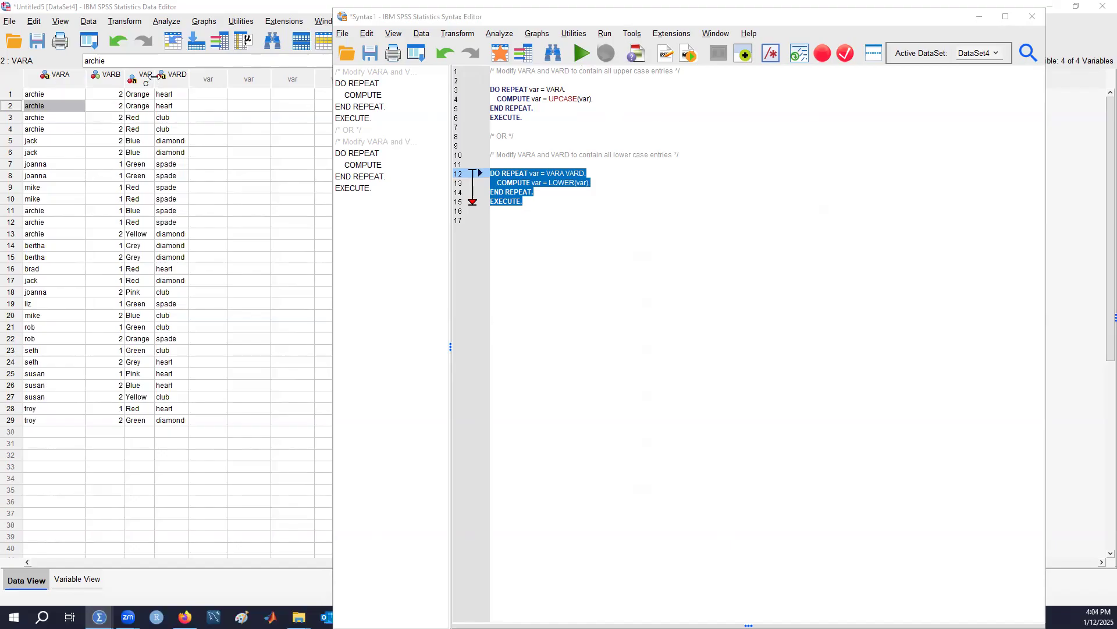
pyautogui.click(568, 147)
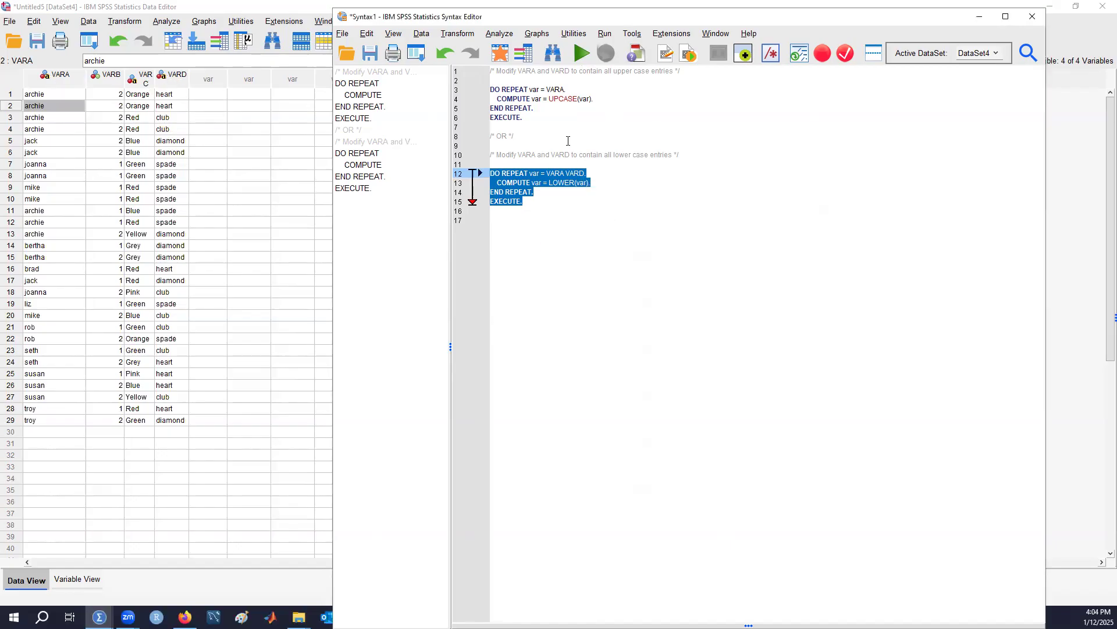